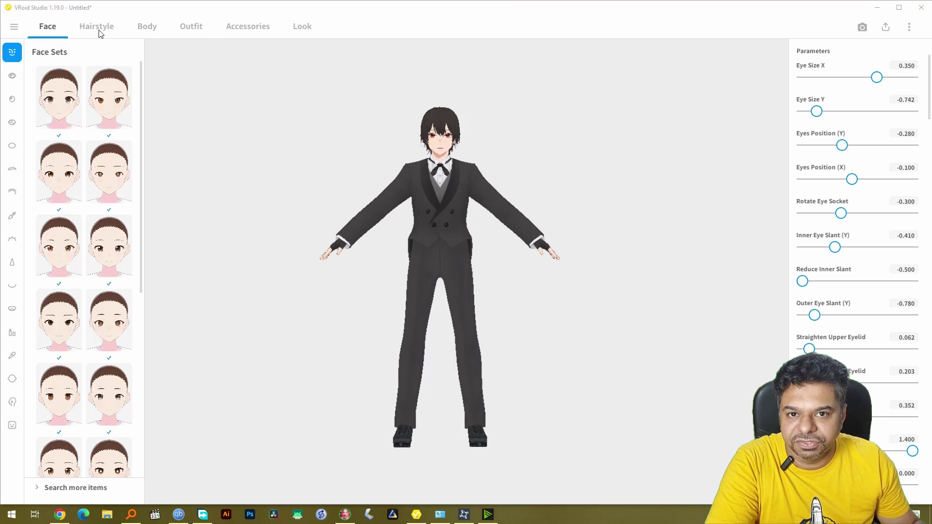
Browse the Outfit tab's Whole Sets presets, then show the Tops category
click(194, 29)
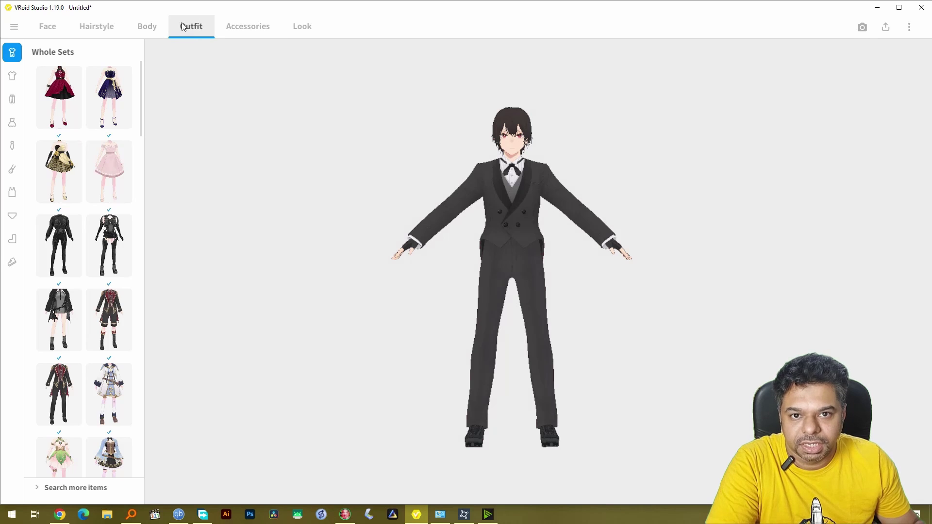
scroll(112, 226, down, 5)
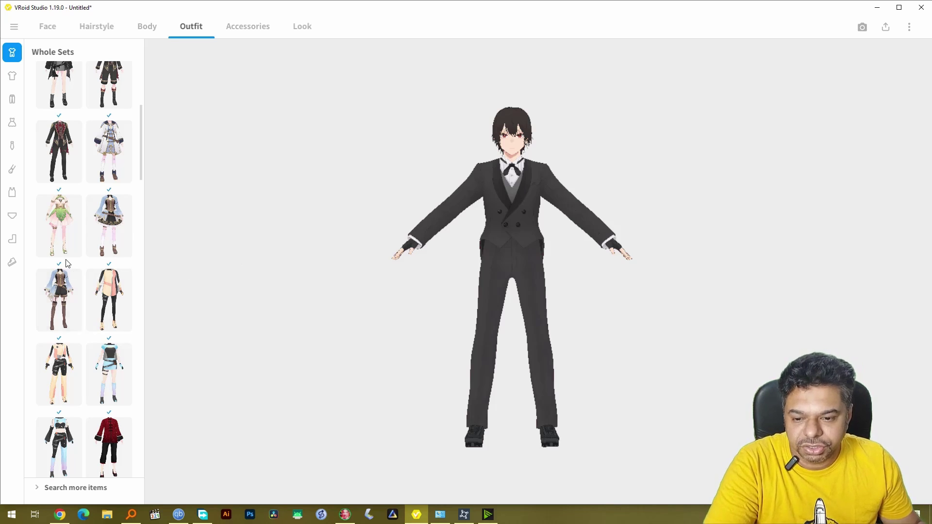
scroll(68, 264, up, 5)
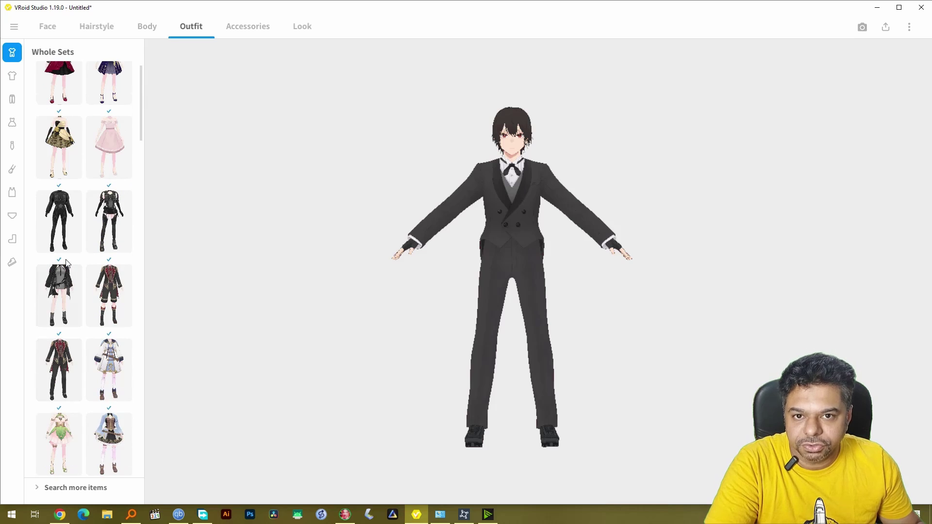
click(13, 76)
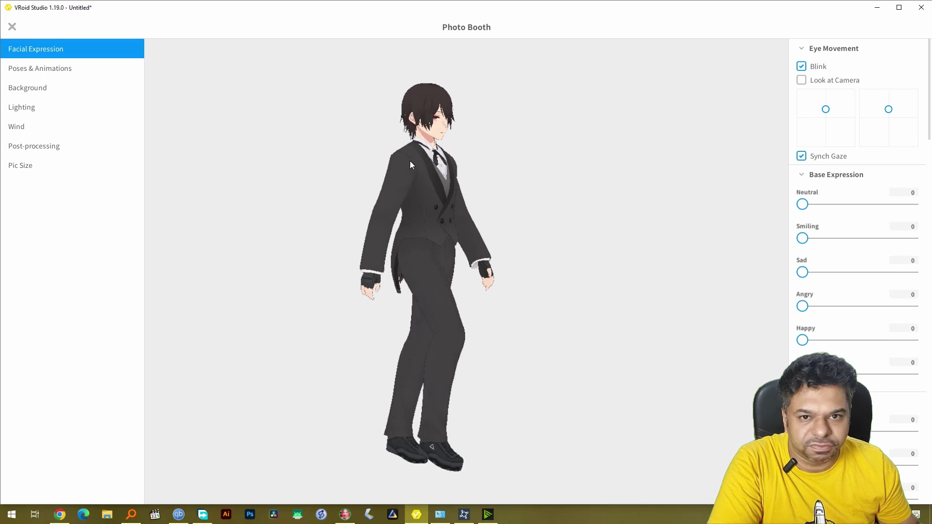
Change the Poses & Animations animation set to Posing to show joint controllers
click(52, 69)
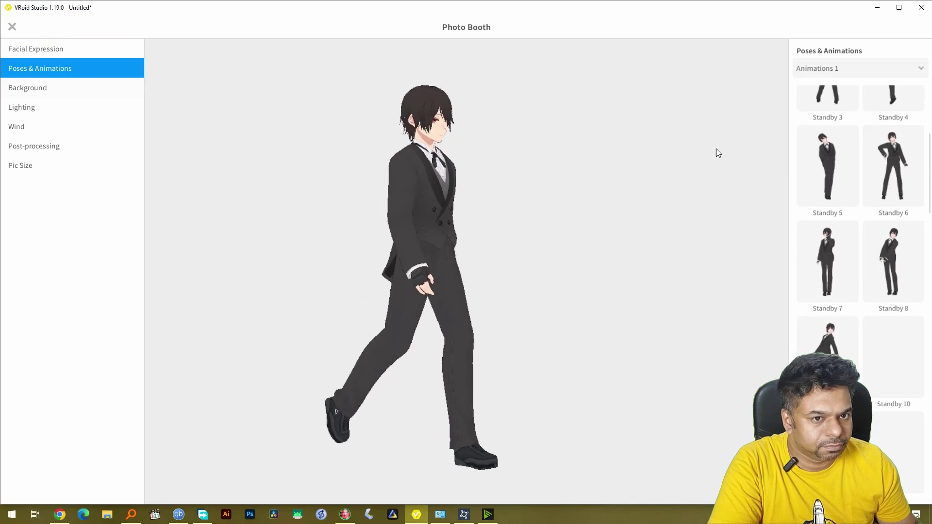
click(854, 71)
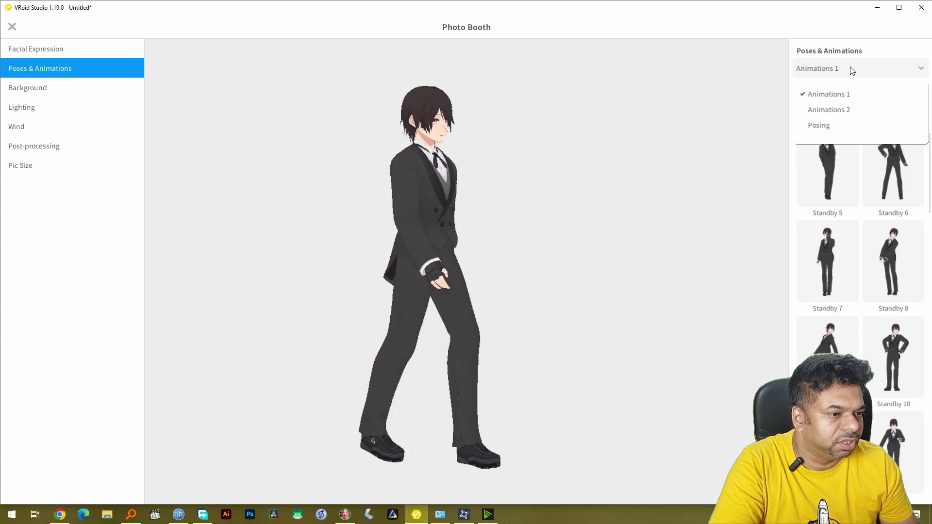
click(821, 126)
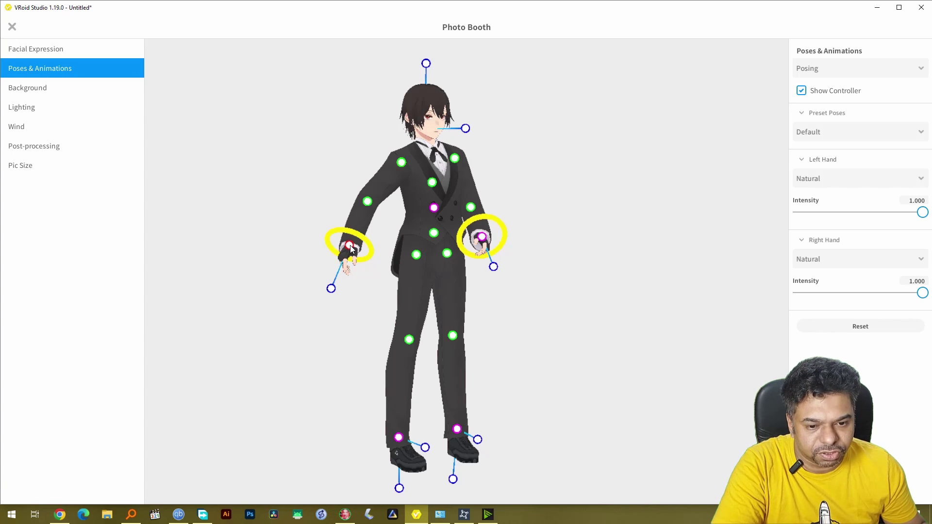
Swing the left arm outward and rotate the upper body and head slightly
mouse_move(351, 247)
mouse_down()
mouse_move(384, 230)
mouse_move(362, 242)
mouse_up()
drag(368, 203, 366, 200)
drag(401, 162, 415, 162)
drag(468, 206, 510, 246)
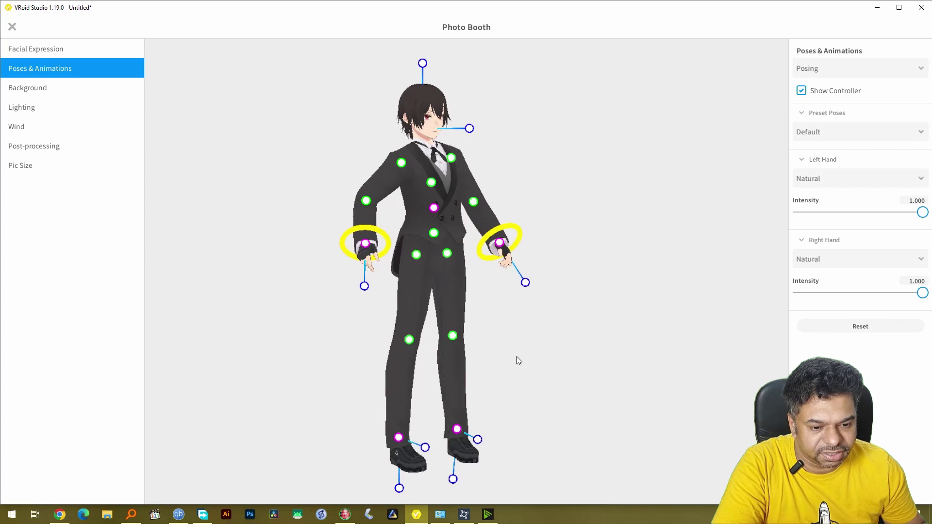
Bend the left leg at the knee, bringing the foot back and spreading it outward
drag(515, 358, 532, 356)
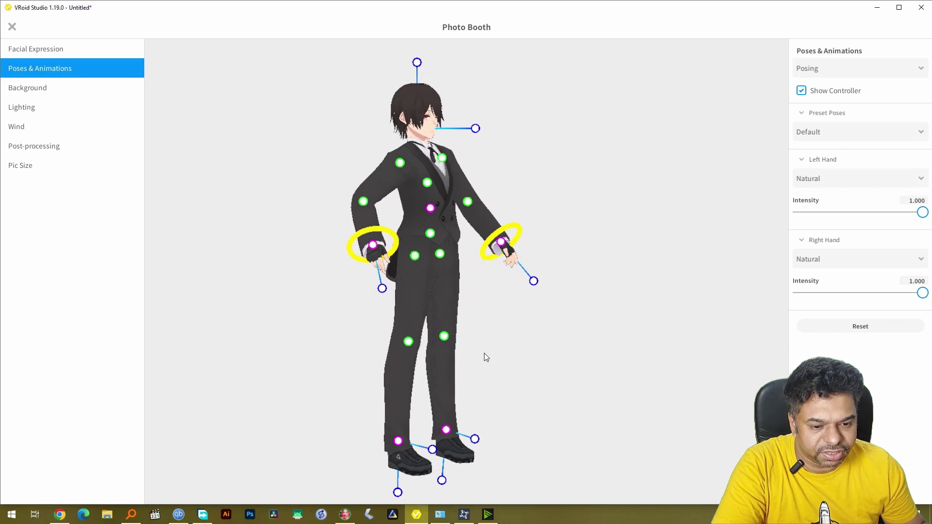
drag(408, 341, 448, 288)
click(537, 394)
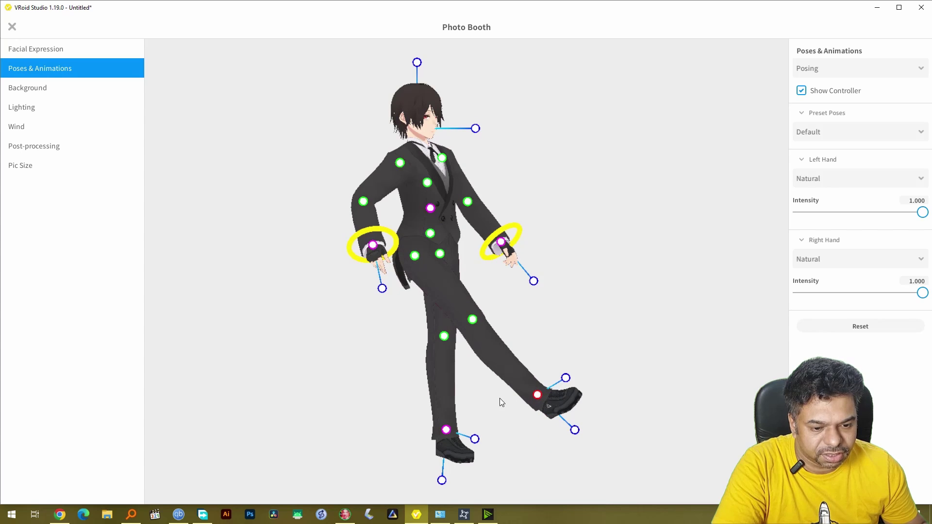
drag(538, 394, 462, 400)
drag(497, 370, 484, 369)
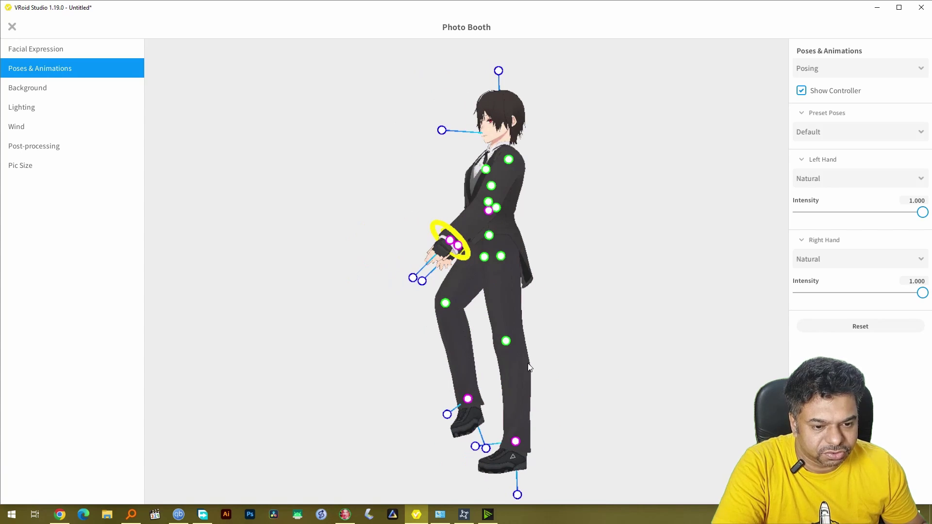
drag(554, 364, 566, 363)
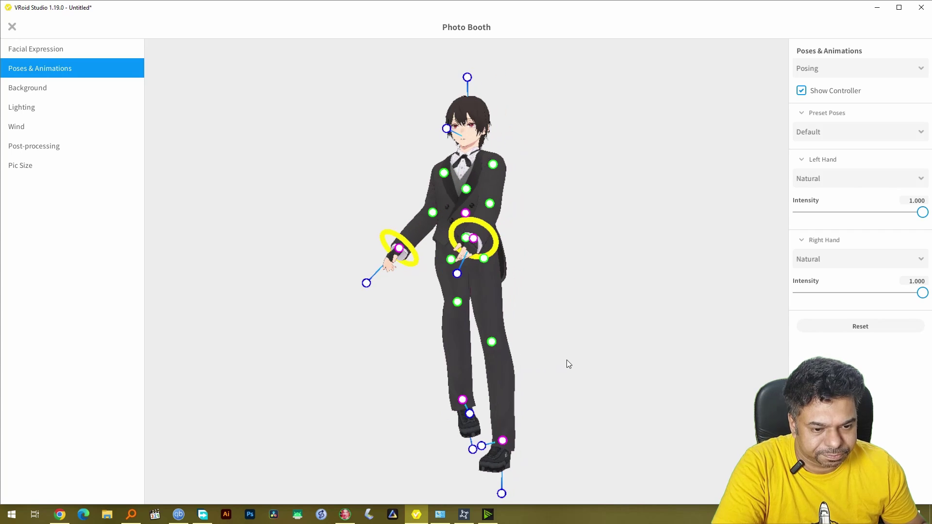
drag(459, 302, 432, 303)
drag(541, 359, 513, 271)
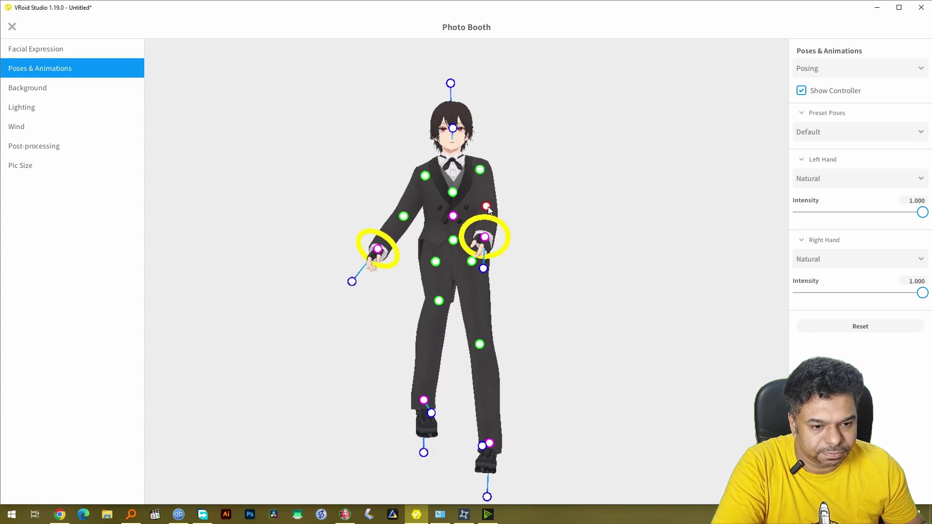
Stretch the right arm out and up from the elbow and tilt the head
drag(488, 207, 544, 205)
mouse_move(540, 256)
mouse_down()
mouse_move(540, 270)
mouse_move(533, 261)
mouse_up()
drag(527, 200, 550, 177)
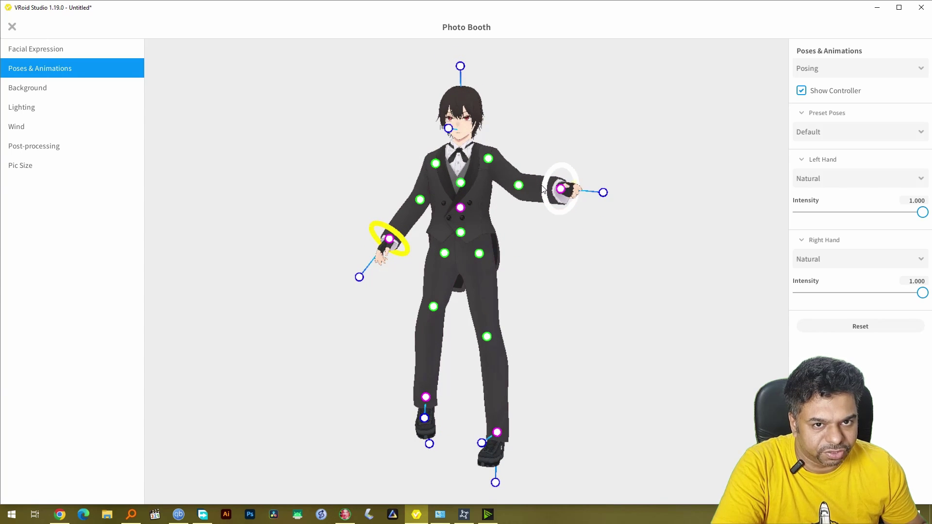
drag(518, 185, 518, 183)
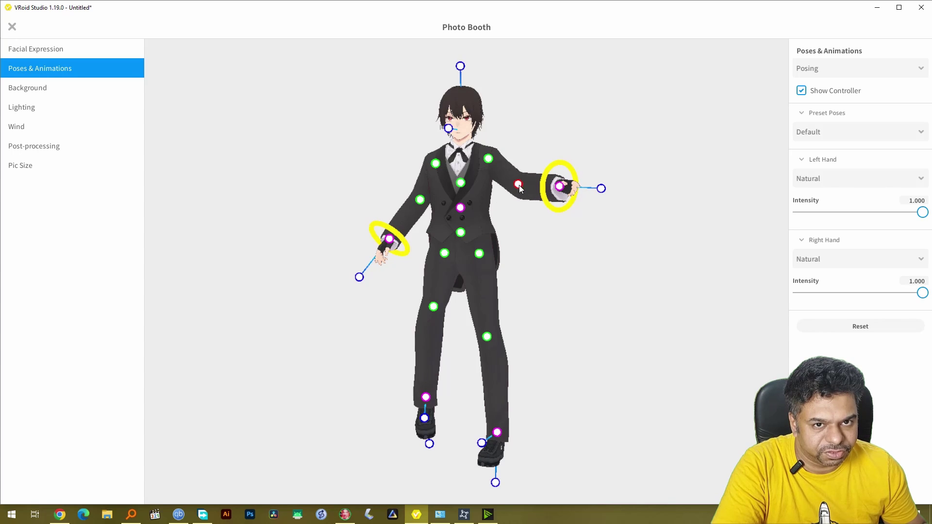
mouse_move(462, 67)
mouse_down()
mouse_move(476, 68)
mouse_move(464, 67)
mouse_up()
Turn the left hand down, rotate the right foot outward, and re-bend the left leg
mouse_move(367, 270)
mouse_down()
mouse_move(359, 278)
mouse_move(369, 286)
mouse_move(354, 276)
mouse_move(365, 288)
mouse_move(362, 281)
mouse_up()
drag(481, 443, 492, 444)
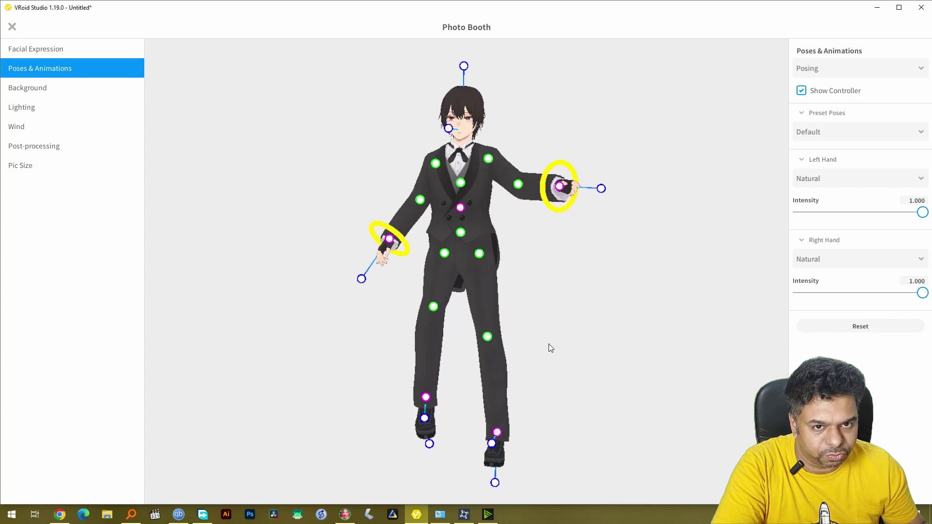
mouse_move(532, 302)
mouse_down()
mouse_move(546, 306)
mouse_move(523, 302)
mouse_up()
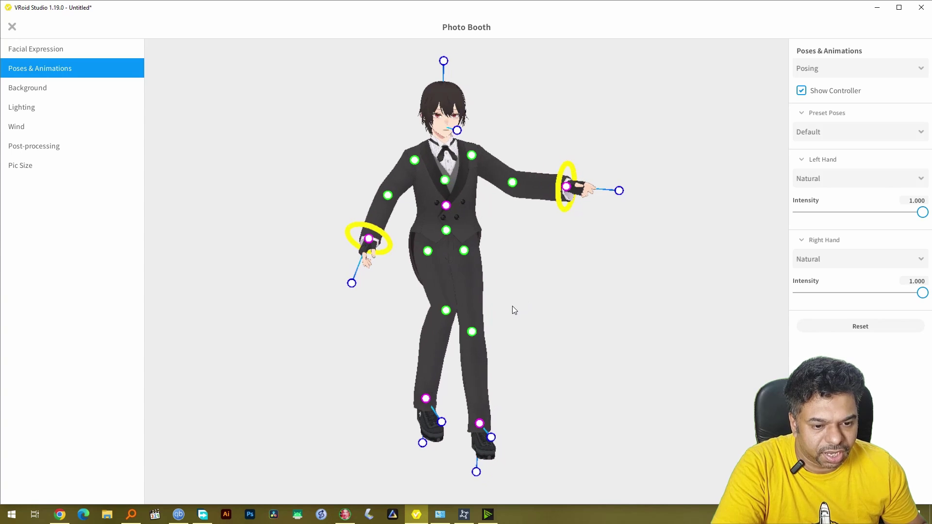
drag(446, 312, 417, 365)
Undo the last pose edit, save the snapshot as pose.png, and move the viewer aside
key(ctrl+z)
key(ctrl+z)
key(ctrl+z)
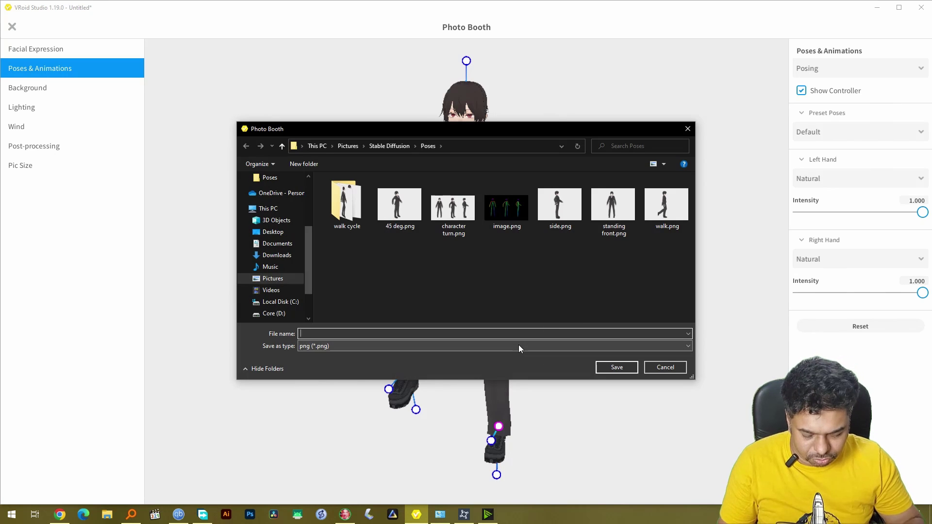
text(pose)
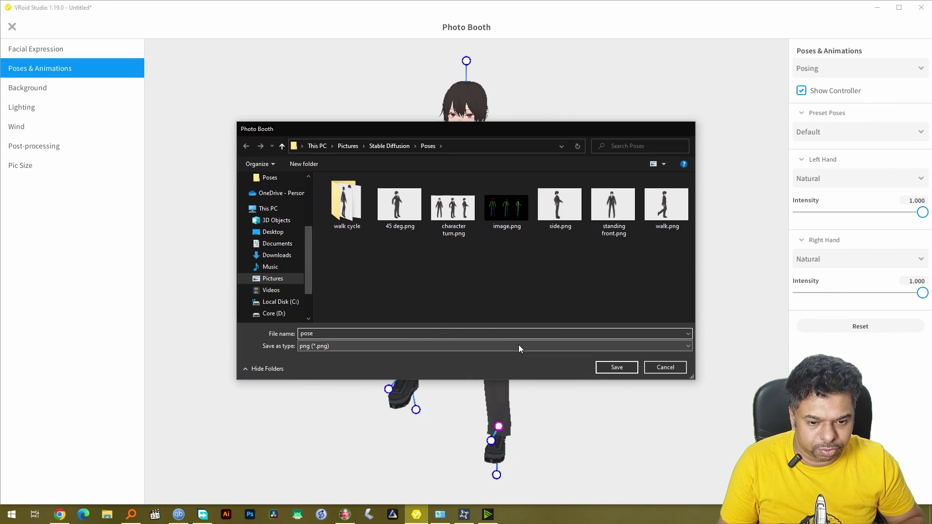
key(Return)
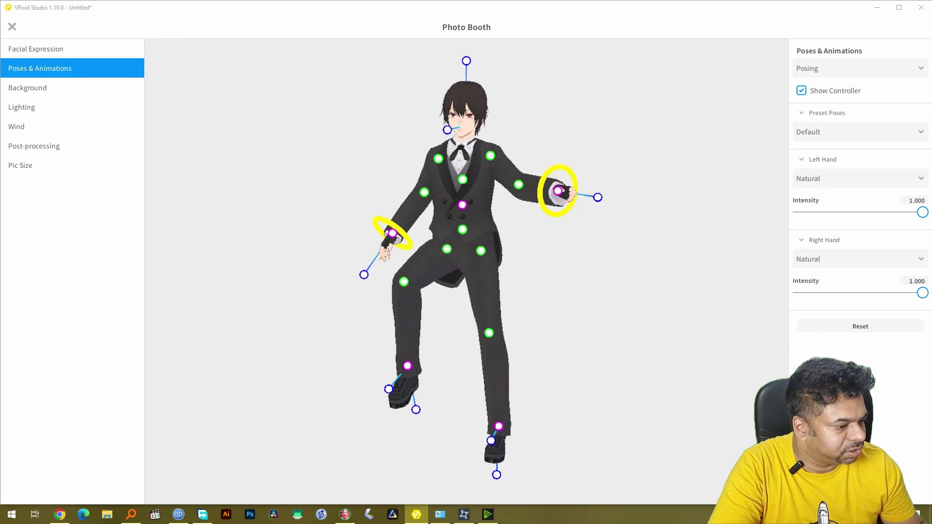
drag(268, 17, 309, 17)
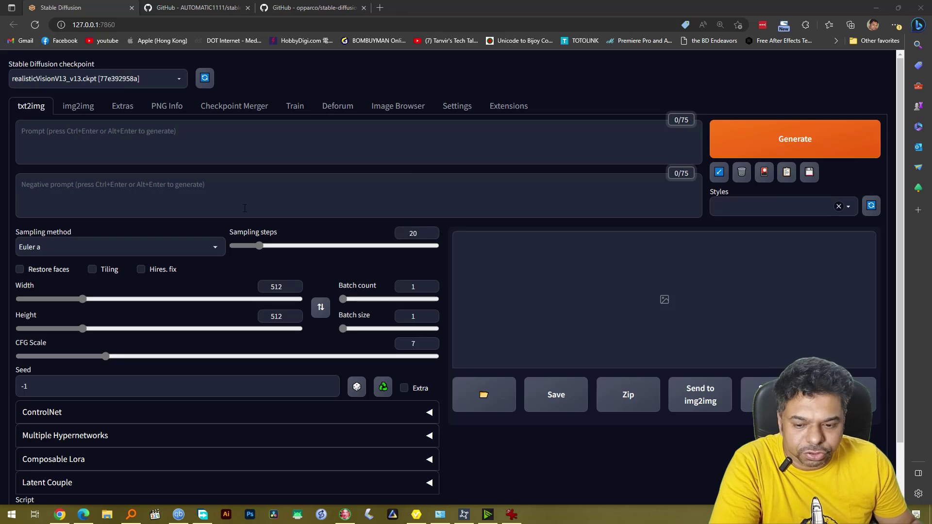
Enter 'anime girl in skirts' as the txt2img prompt
scroll(343, 316, down, 1)
scroll(343, 317, up, 1)
click(136, 144)
text(anime gir)
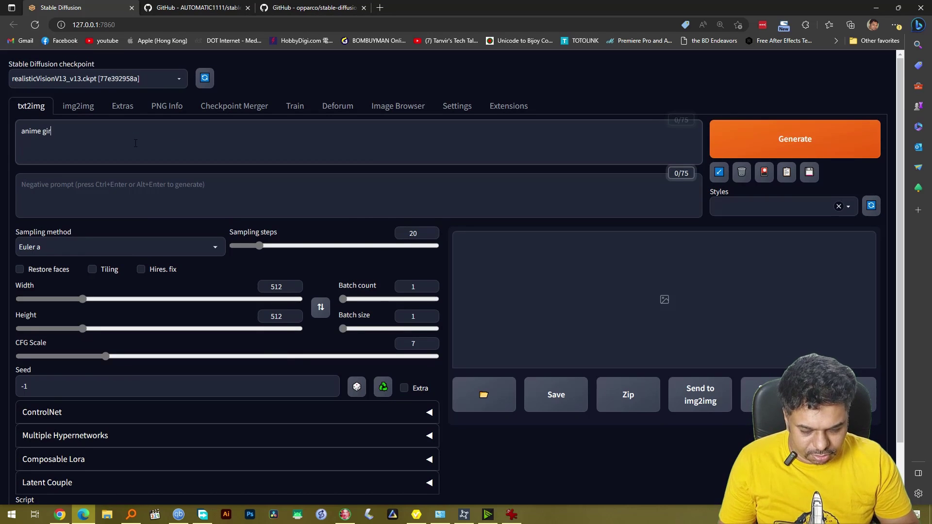
text(l in skirts)
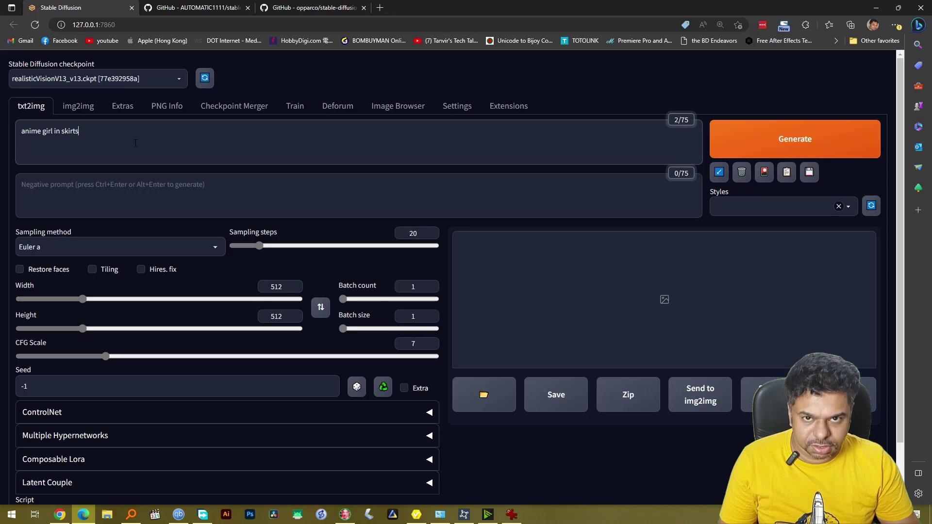
scroll(115, 337, down, 2)
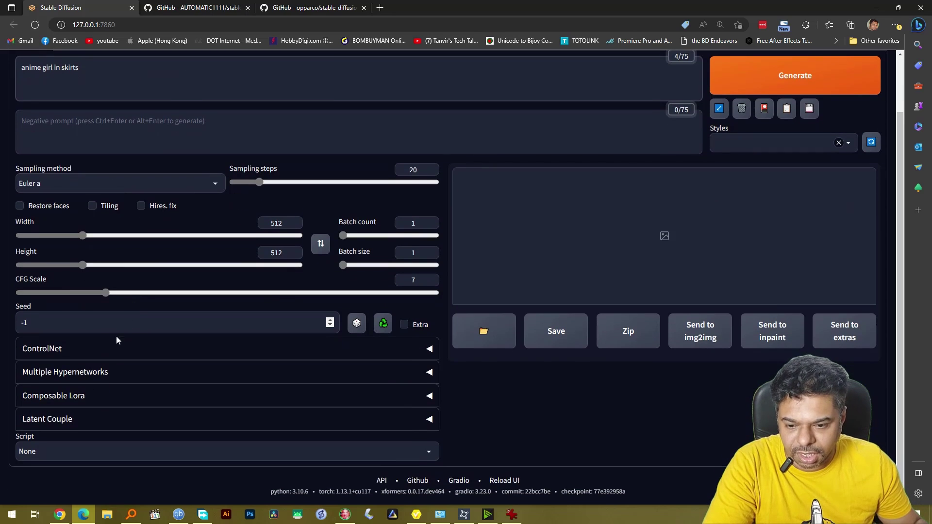
Enable ControlNet with the openpose preprocessor and openpose model, loading the suited pose image
click(108, 349)
scroll(103, 340, down, 5)
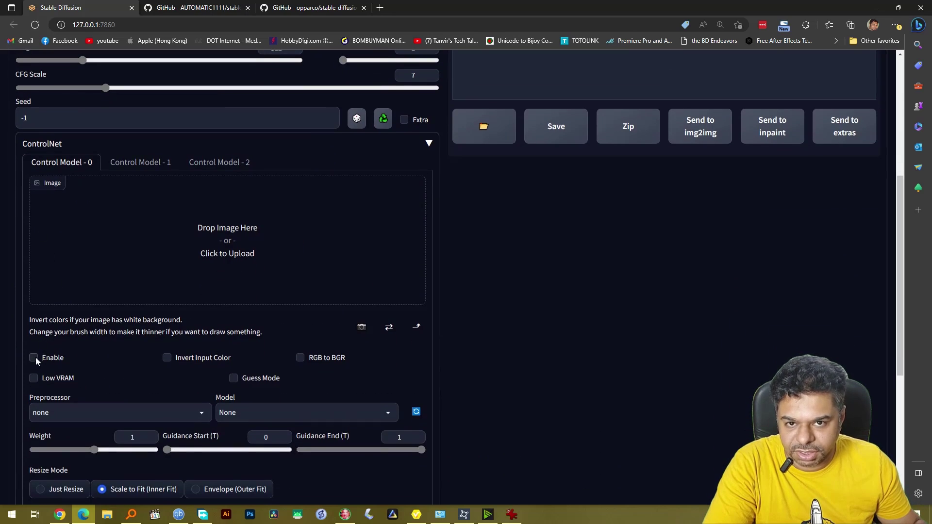
click(34, 358)
click(161, 413)
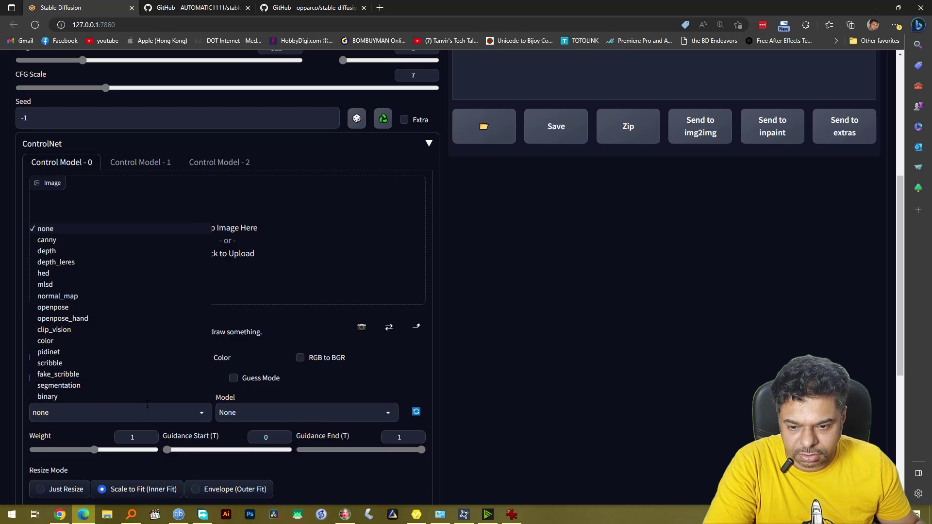
click(72, 309)
click(301, 413)
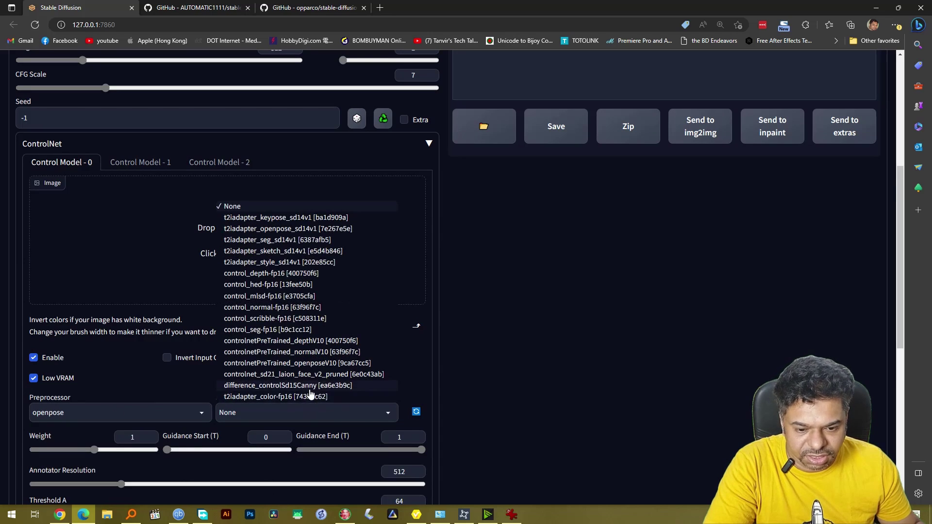
click(318, 364)
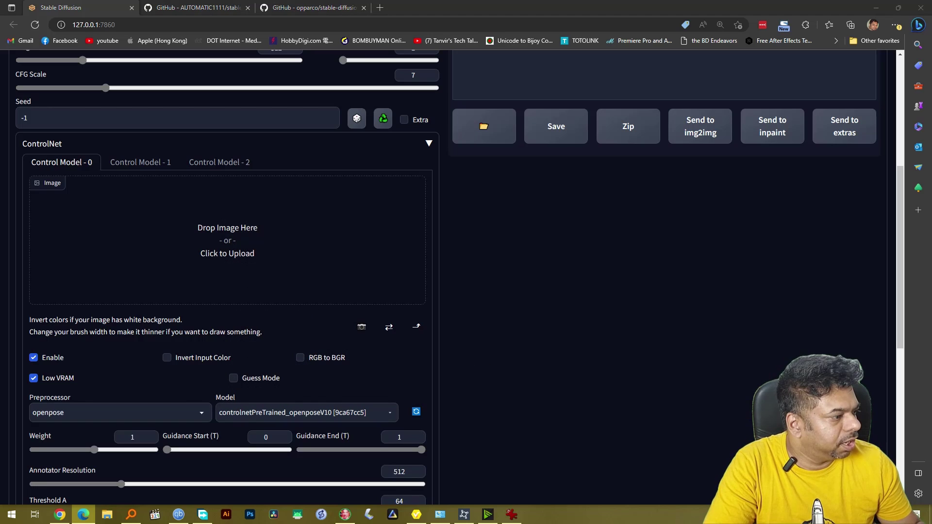
drag(291, 315, 202, 243)
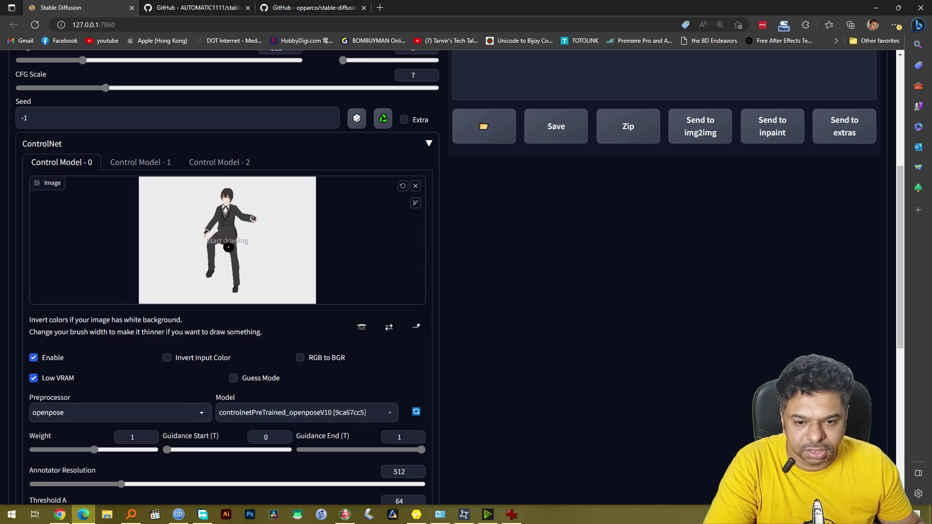
Generate the posed anime girl and view the result enlarged
scroll(438, 325, up, 4)
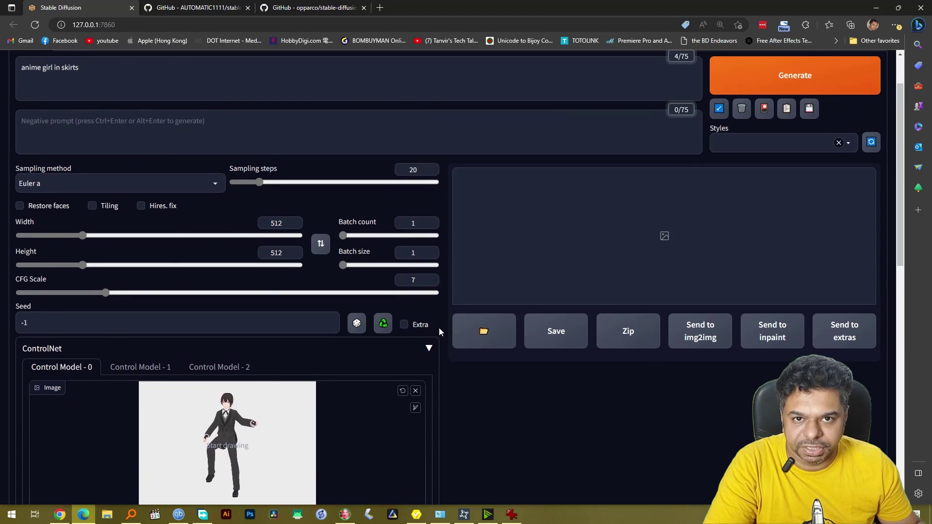
scroll(450, 319, down, 15)
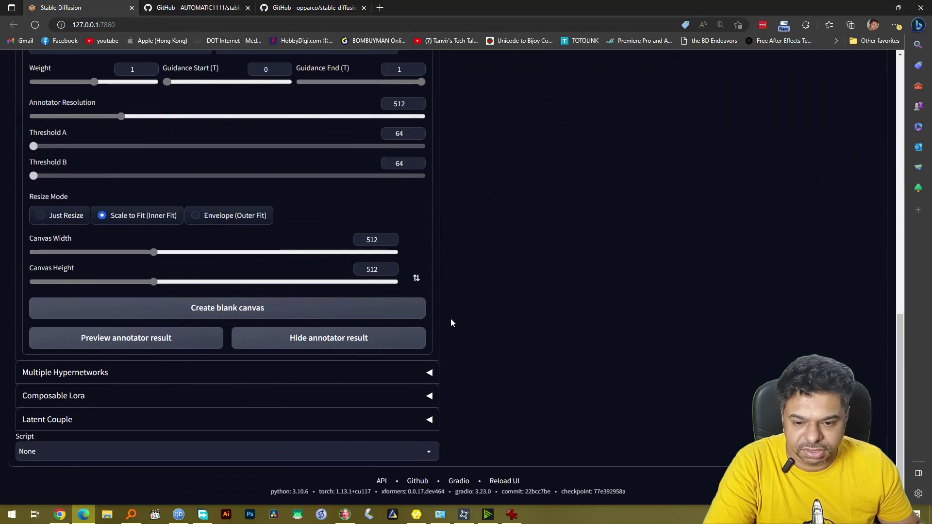
scroll(451, 319, up, 15)
click(794, 129)
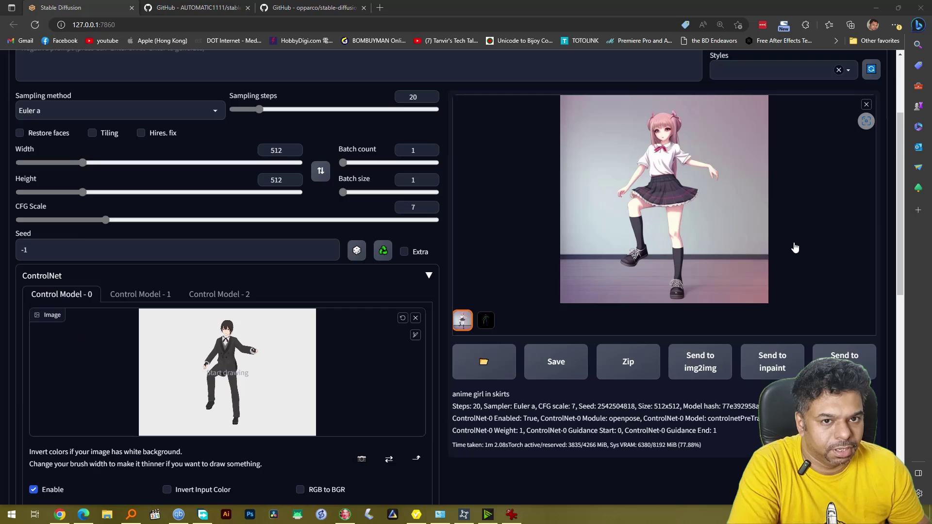
click(654, 181)
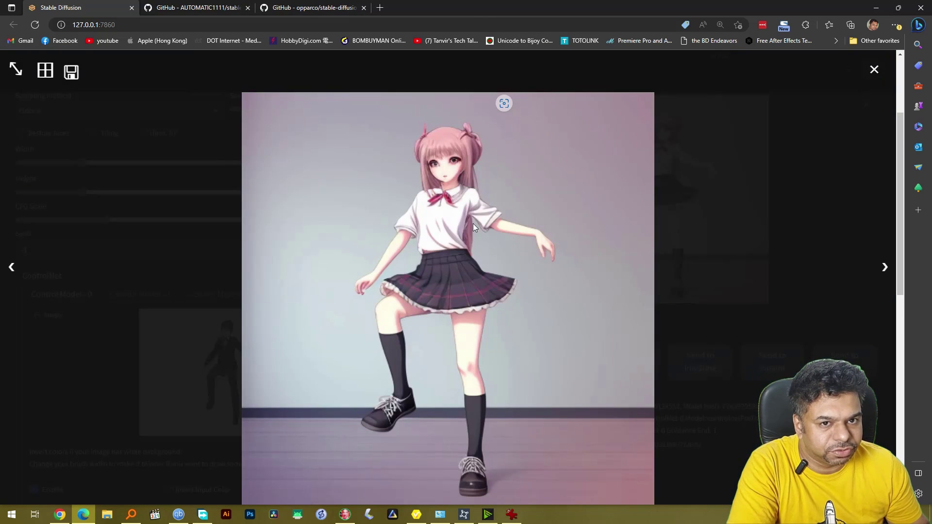
click(202, 242)
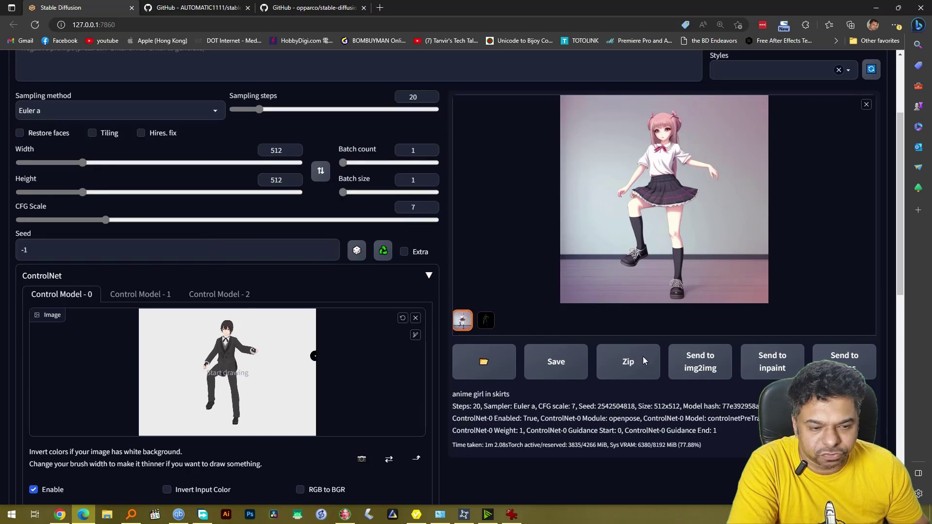
Place pose.png in IrfanView beside the enlarged generated girl to compare them
key(alt+Tab)
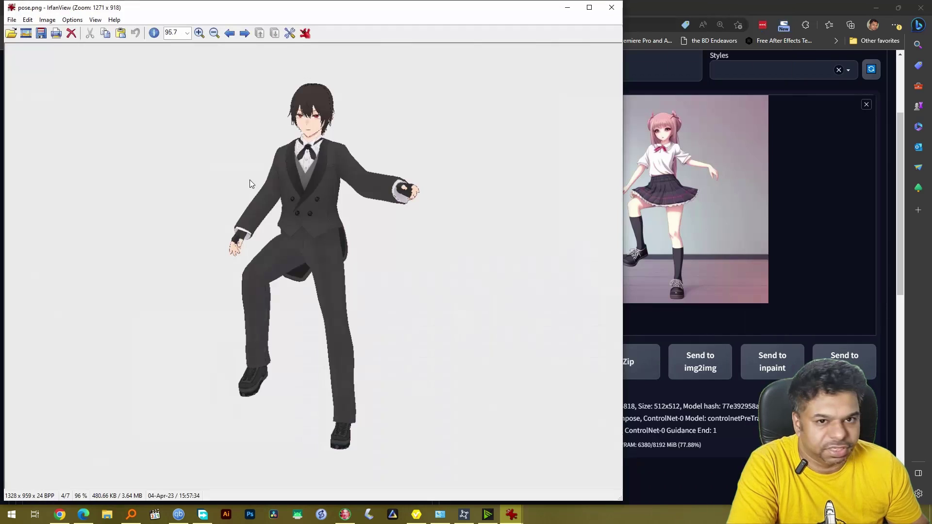
drag(359, 15, 281, 15)
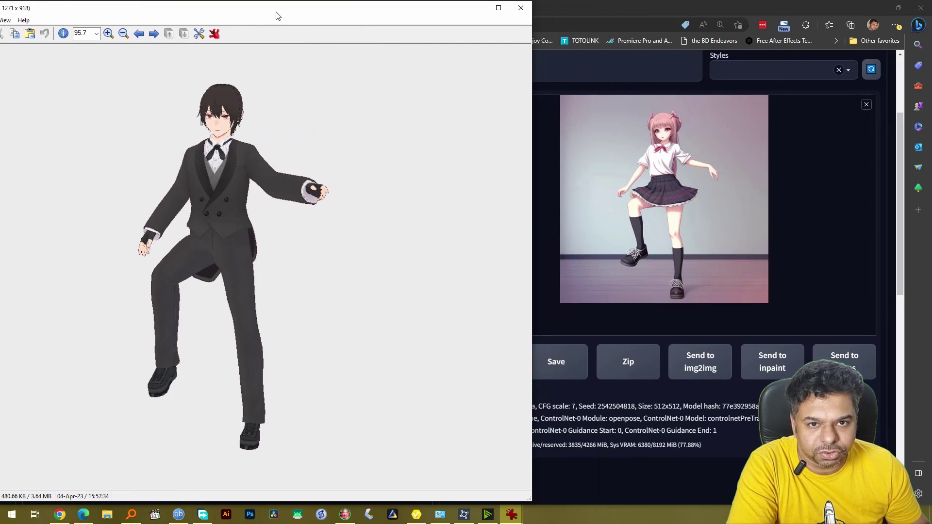
click(637, 183)
click(874, 70)
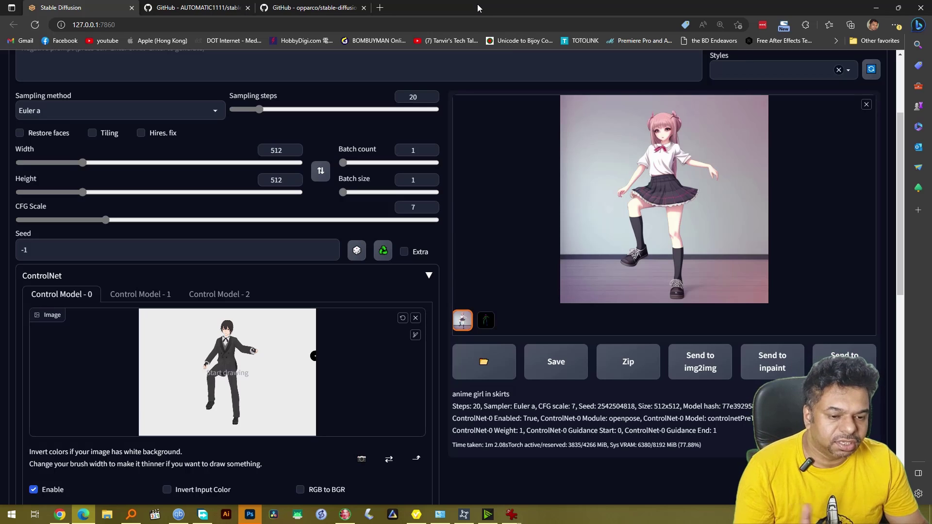
Shift the torso, lower the outstretched arm, and reposition the raised leg's knee
click(417, 514)
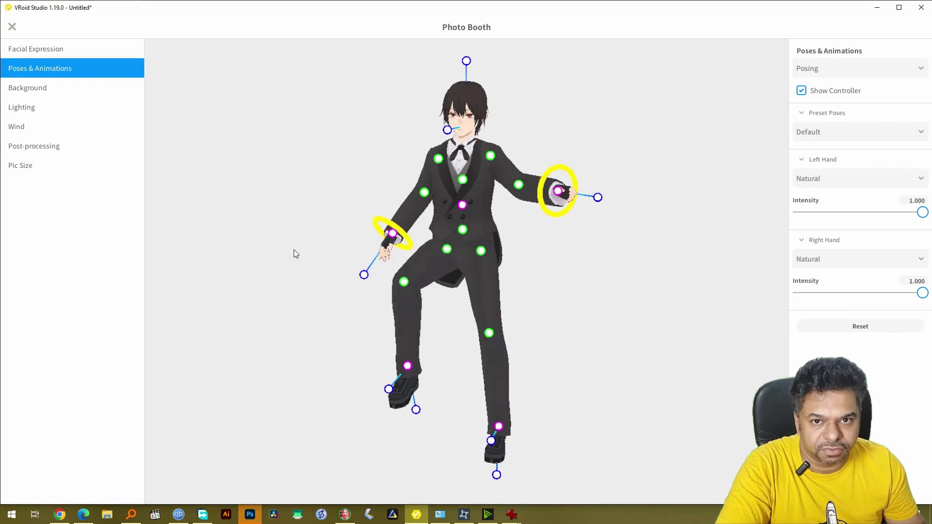
drag(464, 229, 473, 247)
drag(547, 194, 534, 228)
mouse_move(491, 334)
mouse_down()
mouse_move(506, 311)
mouse_move(503, 329)
mouse_up()
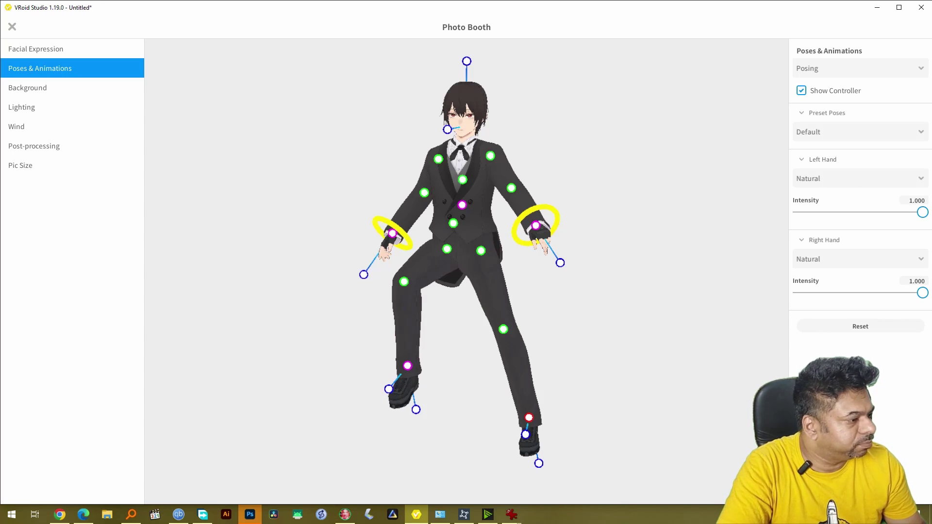
Review the front, 45 deg and pose renders, then open pose.png as a Photoshop document
key(alt+Tab)
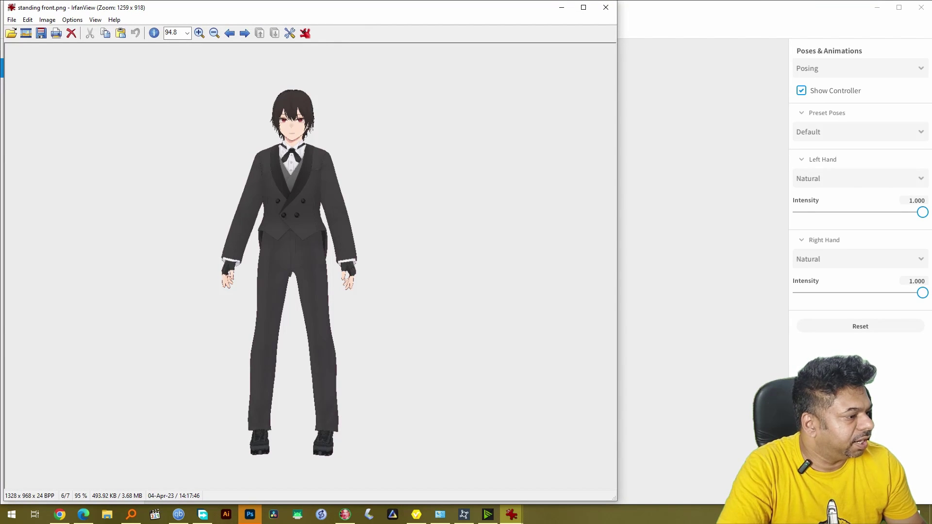
key(Right)
key(Right)
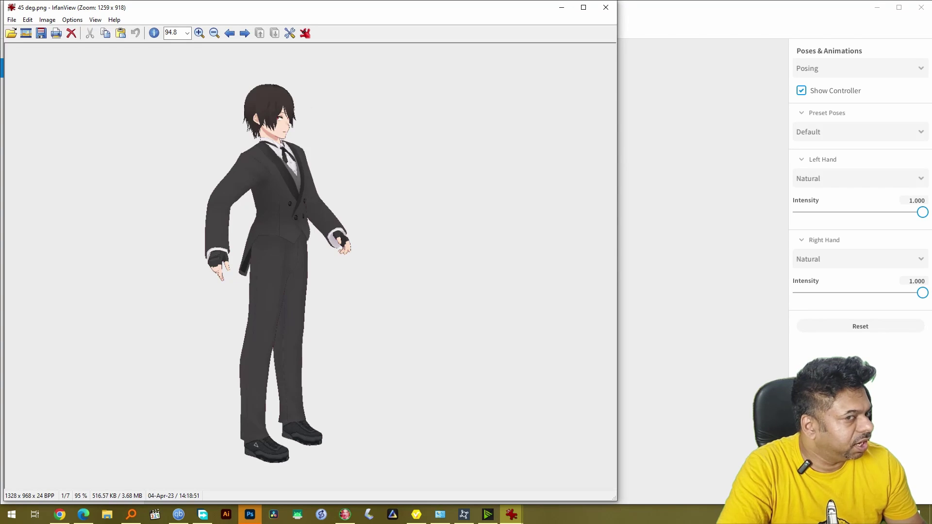
key(Right)
key(Right)
key(Right)
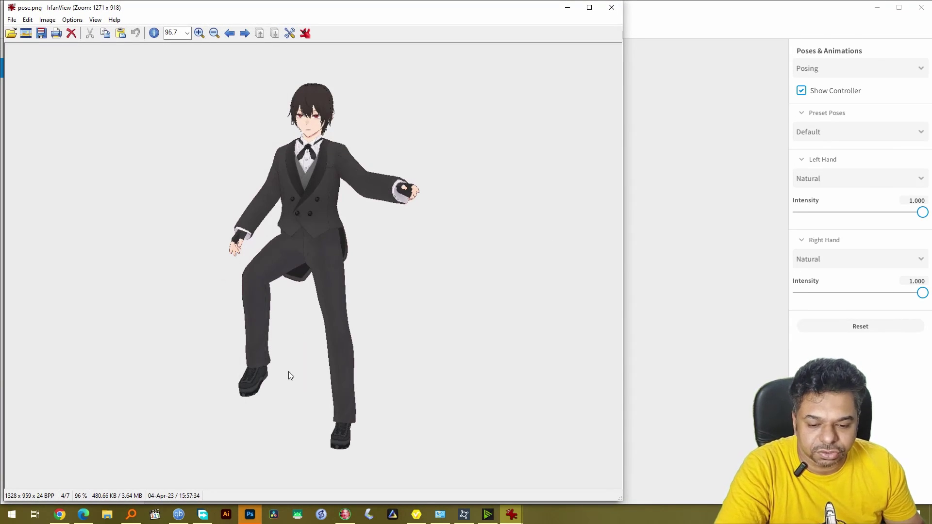
click(252, 518)
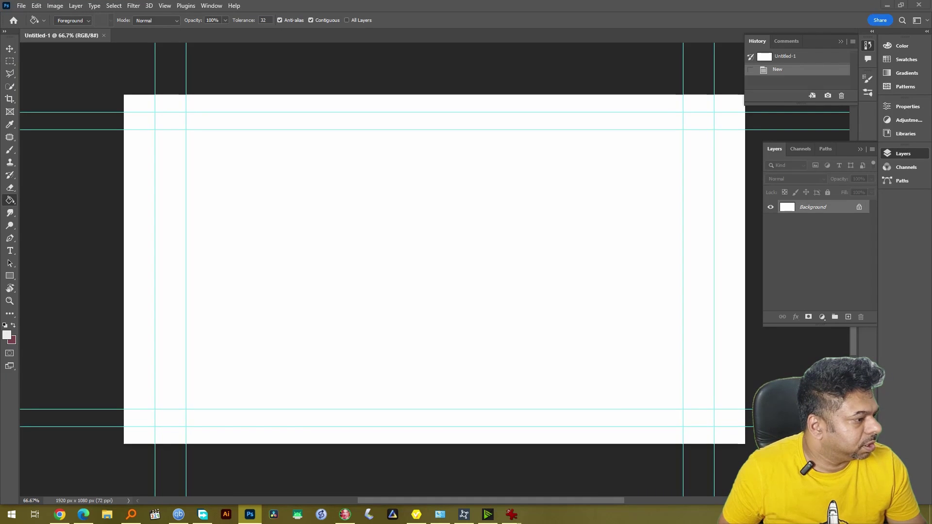
drag(929, 156, 635, 18)
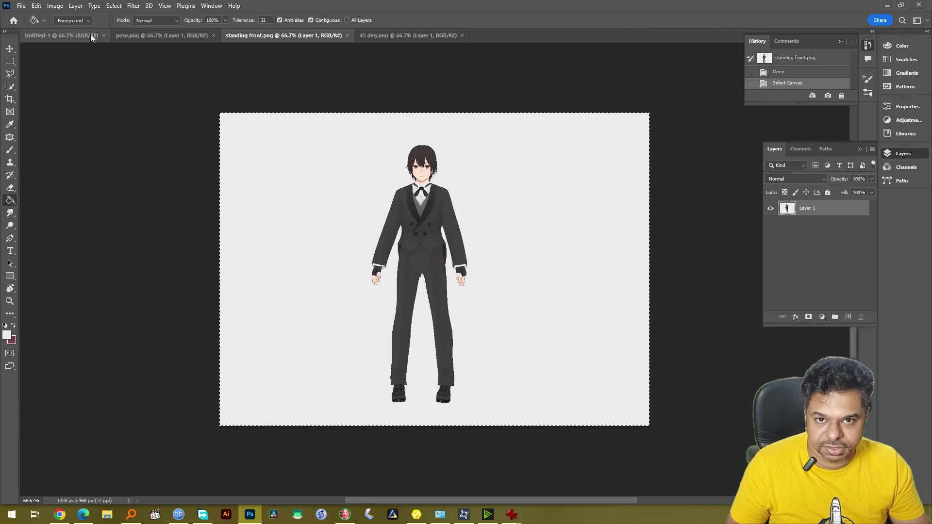
Paste the front-view character on the left of Untitled-1 and clear its grey backdrop
click(90, 34)
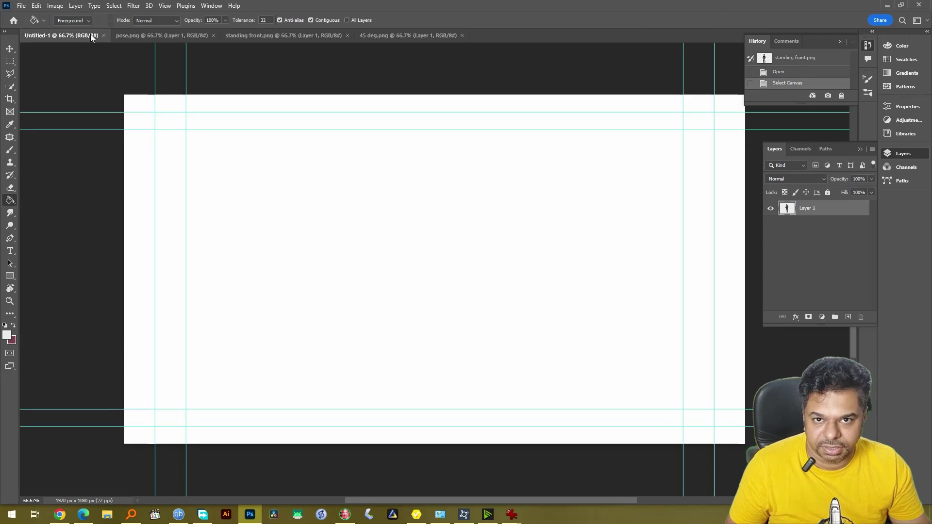
key(ctrl+v)
key(v)
drag(412, 232, 245, 220)
key(m)
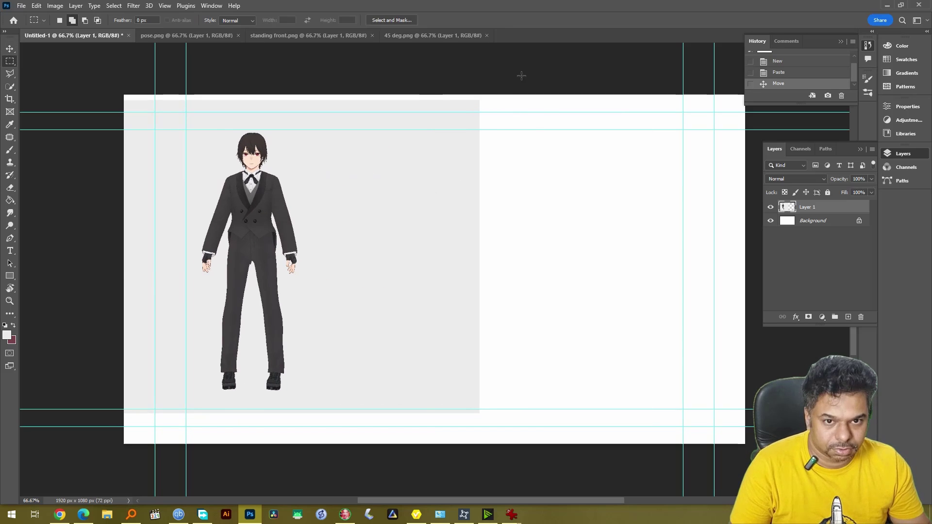
drag(521, 95, 316, 442)
key(Delete)
Paste the 45-degree character in the middle and delete its overlapping backdrop
key(ctrl+v)
key(v)
drag(403, 200, 426, 212)
key(m)
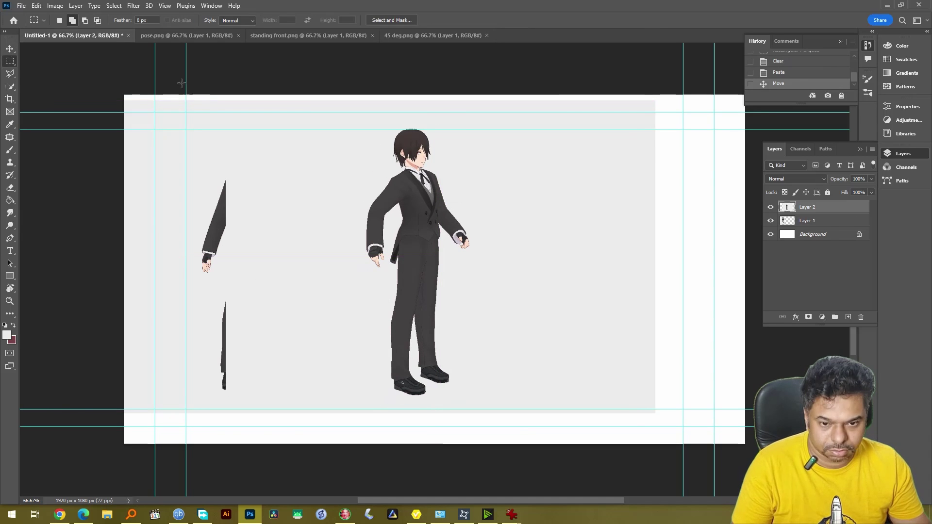
drag(165, 95, 338, 443)
key(Delete)
key(ctrl+d)
Paste the posed character on the right and clear the strip covering the middle figure
key(ctrl+v)
key(v)
drag(473, 238, 651, 236)
key(m)
drag(350, 65, 534, 482)
key(Delete)
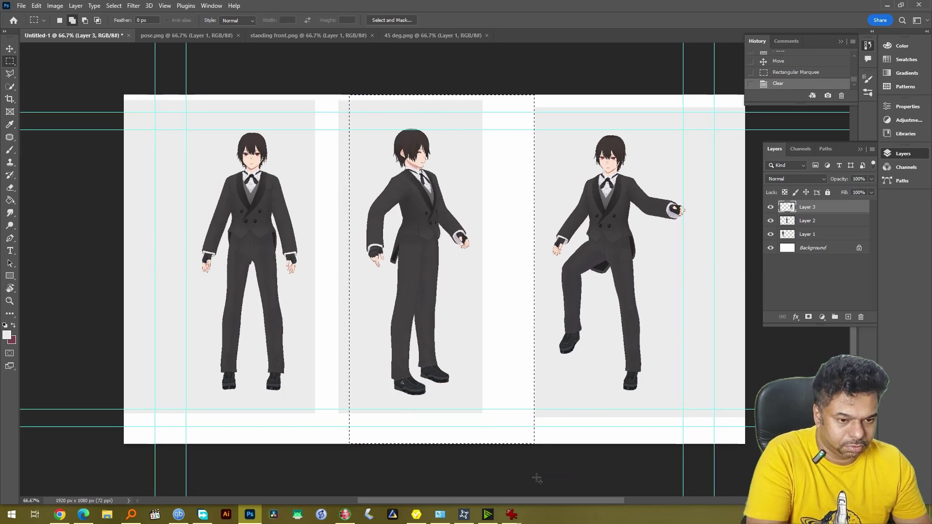
key(ctrl+d)
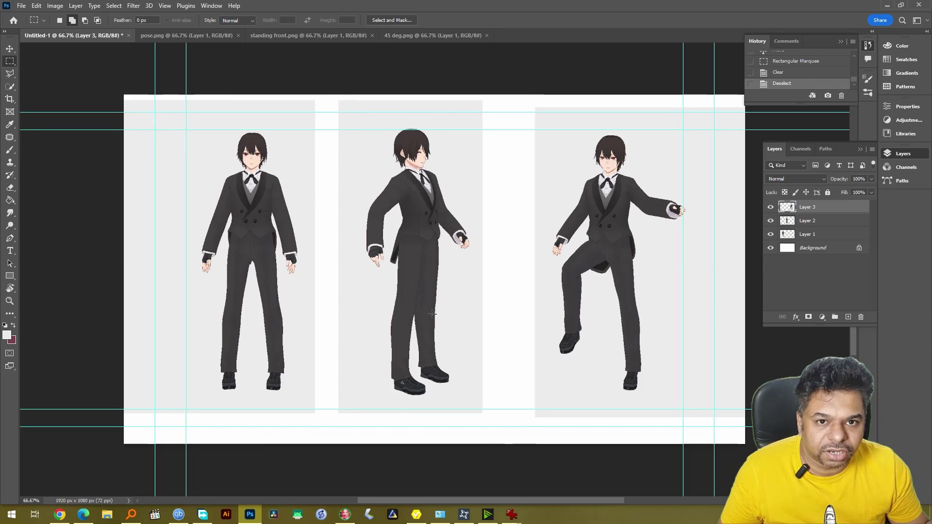
key(v)
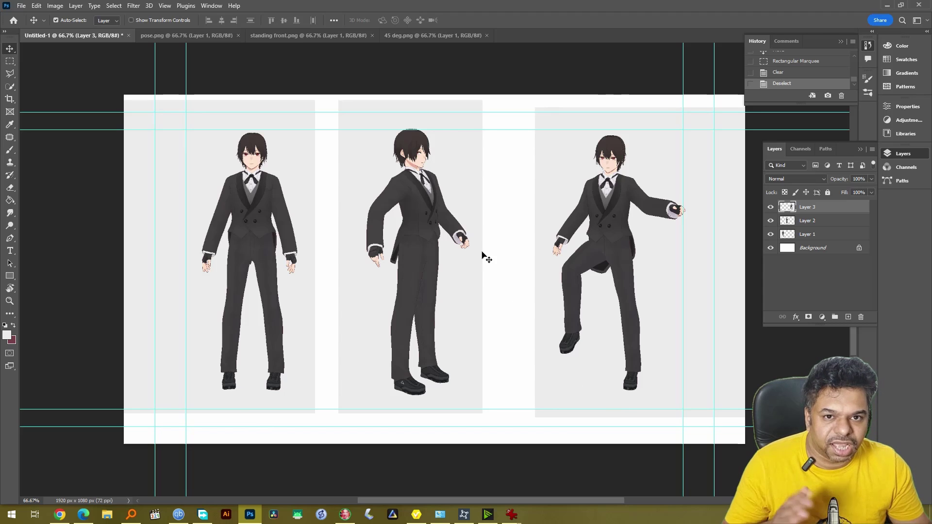
Raise the lower guide toward the feet and start resizing the middle character on Layer 2
drag(443, 411, 447, 391)
right_click(436, 276)
click(442, 269)
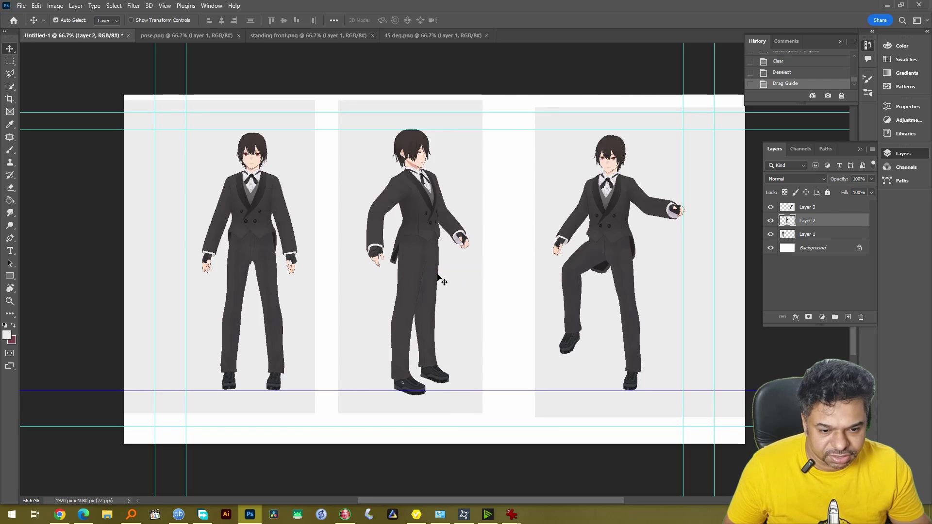
key(ctrl+t)
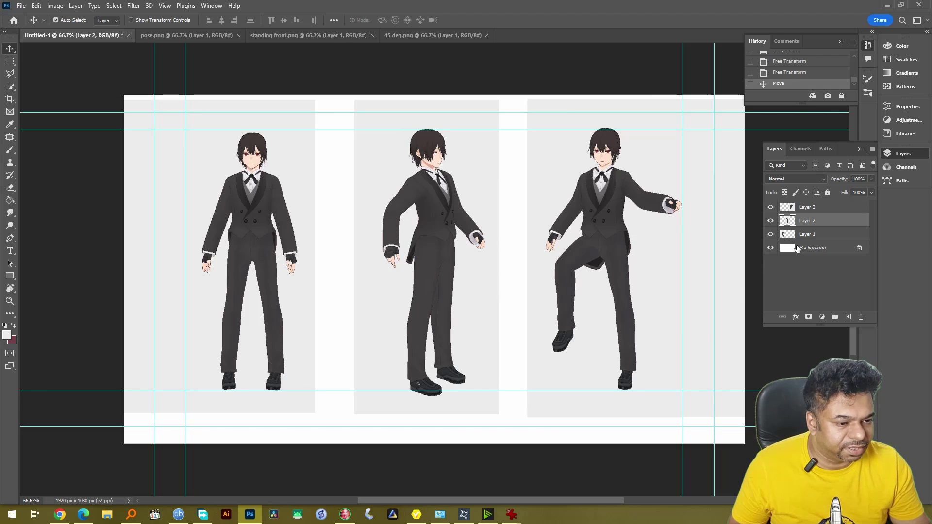
Fill the white area of the Background layer with light grey using the Paint Bucket
click(797, 248)
key(i)
key(b)
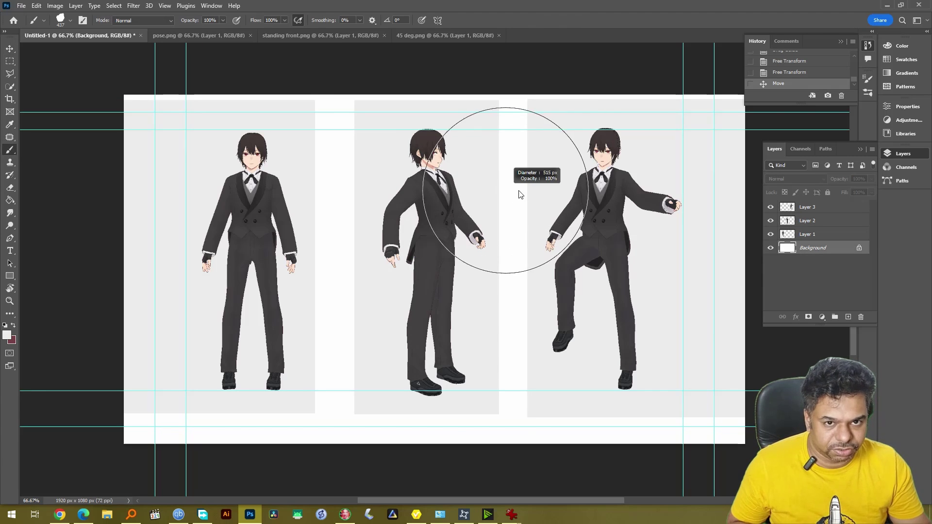
click(10, 200)
click(327, 171)
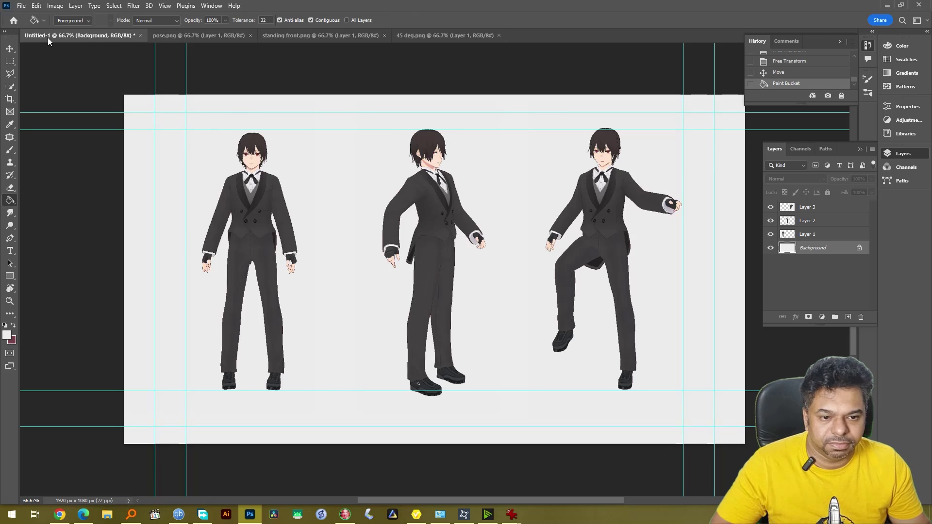
click(21, 6)
click(491, 395)
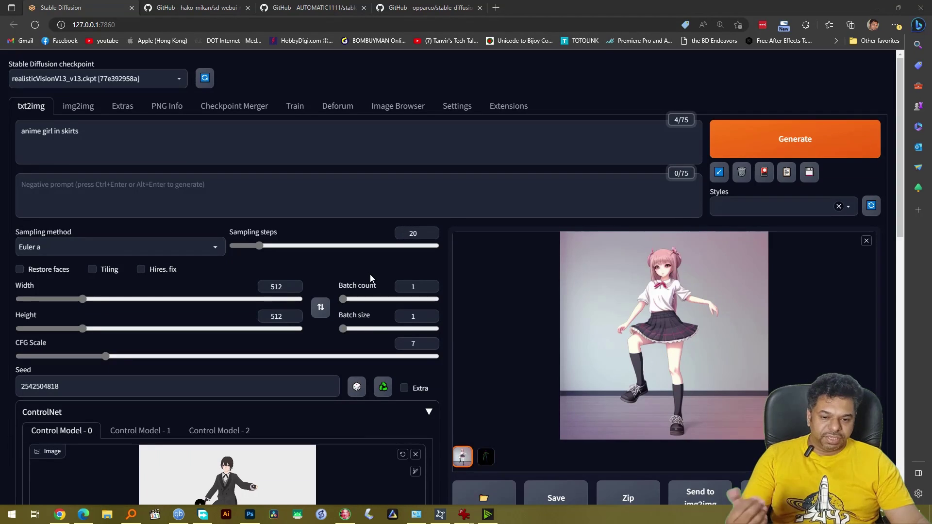
Replace the old single-figure pose image with the three-figure PNG as the ControlNet input
scroll(370, 275, down, 4)
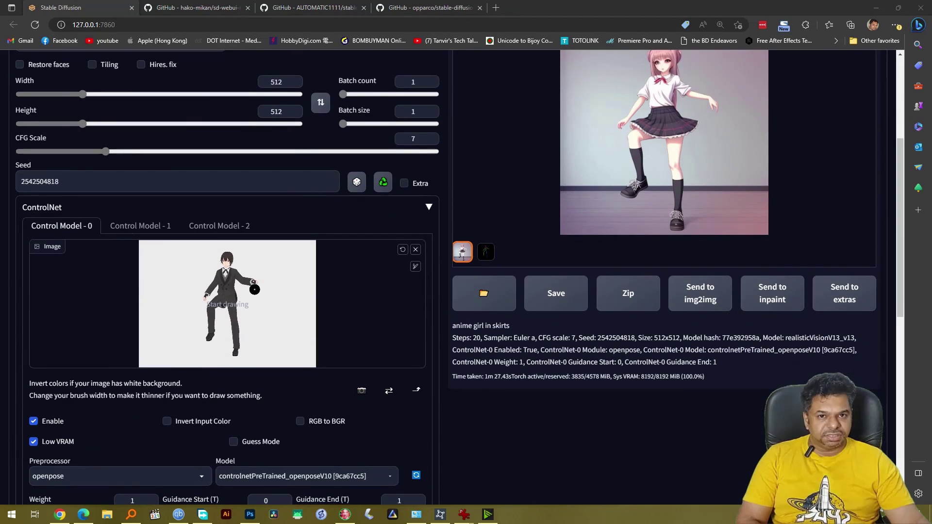
click(416, 250)
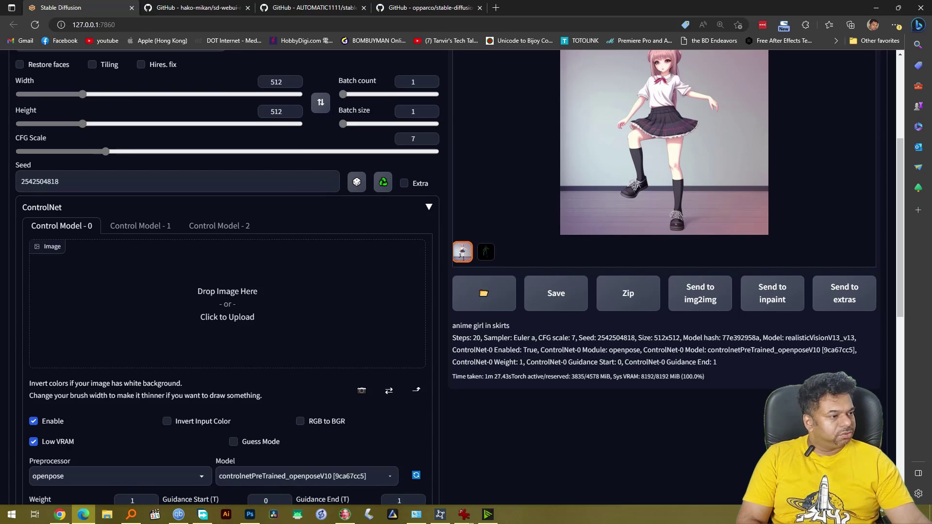
drag(931, 291, 189, 311)
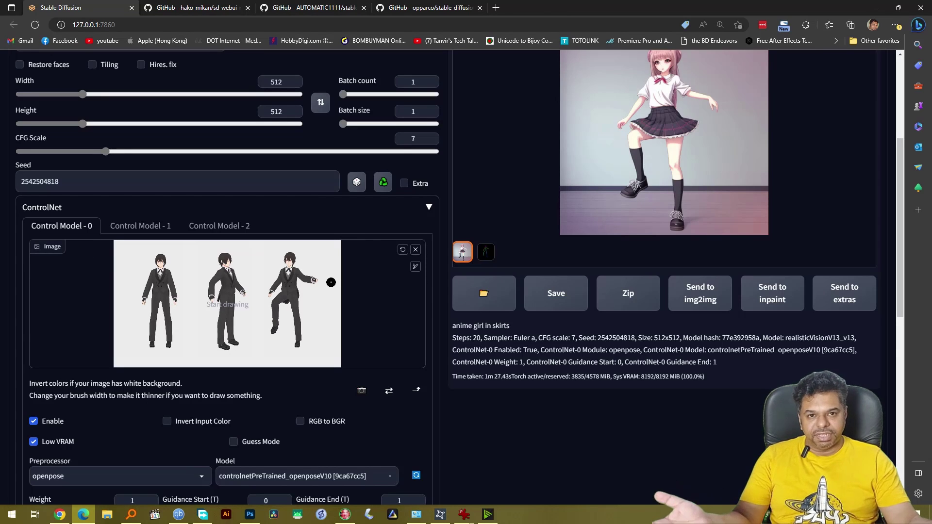
Set both Width and Canvas Width to 900
scroll(326, 280, up, 3)
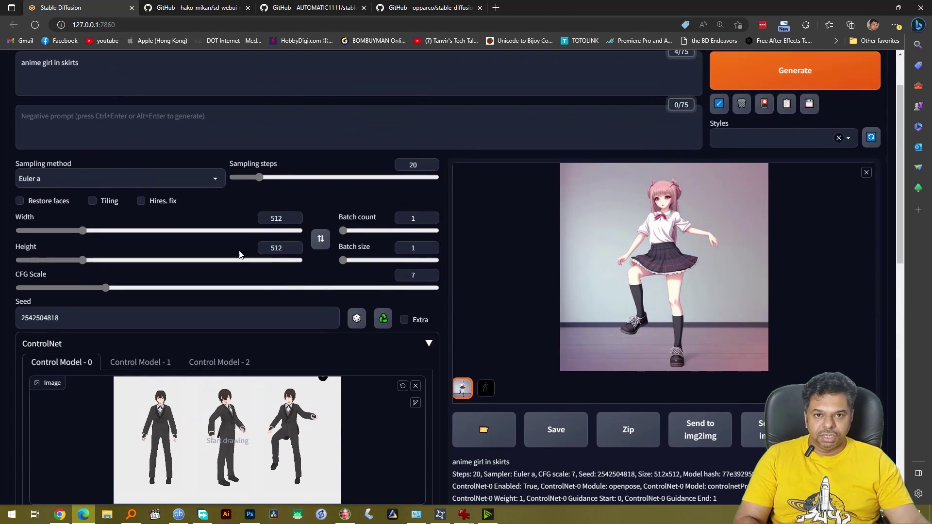
double_click(276, 218)
text(900)
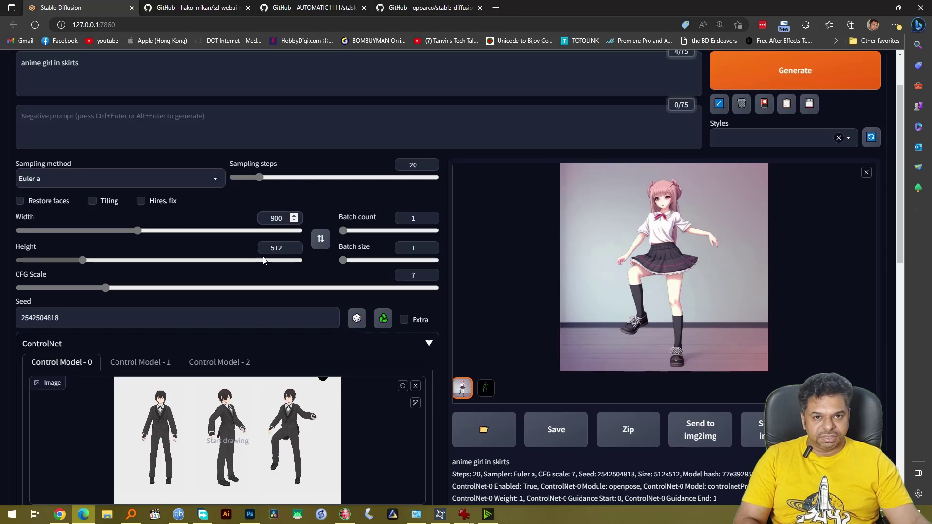
scroll(253, 338, down, 8)
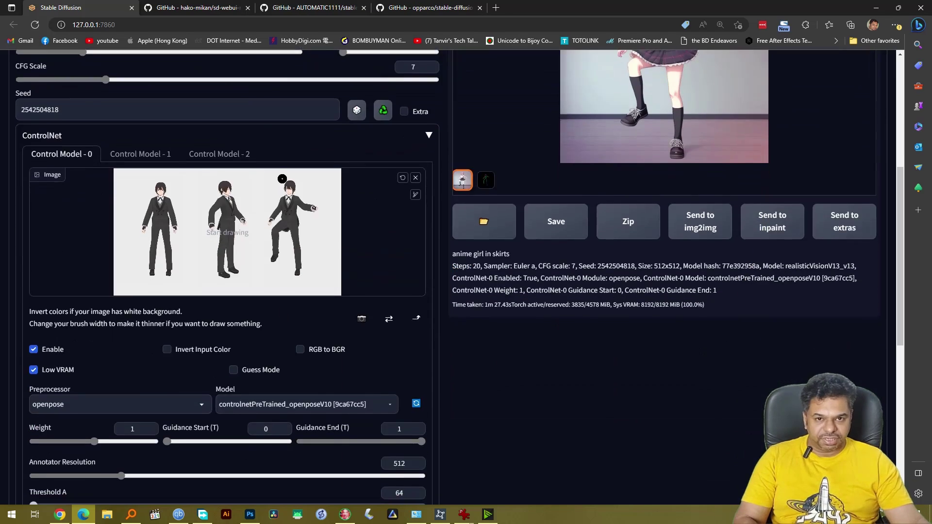
scroll(265, 387, down, 3)
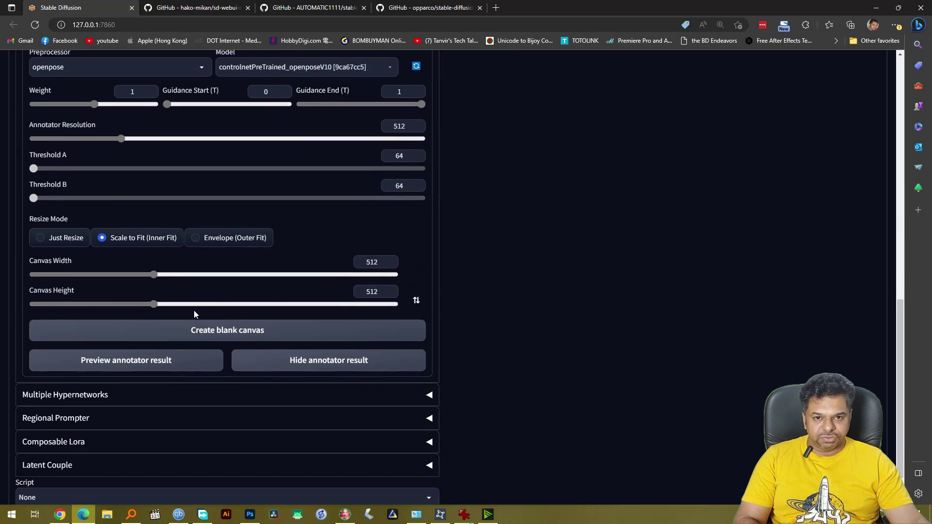
double_click(355, 262)
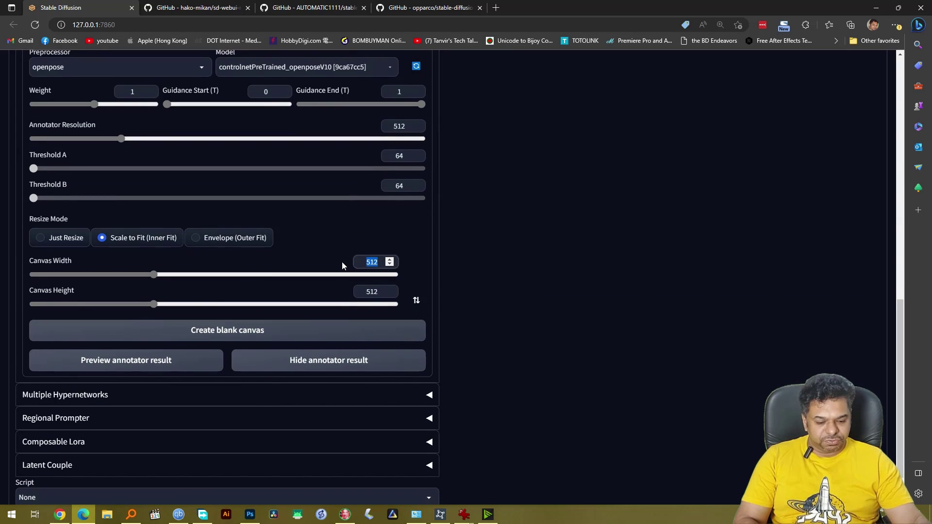
text(900)
Preview the annotator result showing the three openpose skeletons
scroll(292, 258, up, 8)
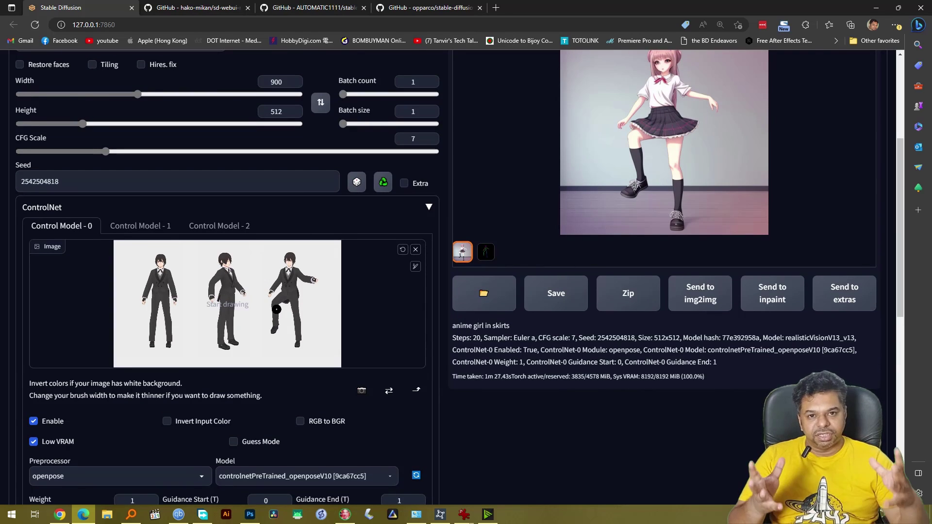
scroll(284, 321, down, 3)
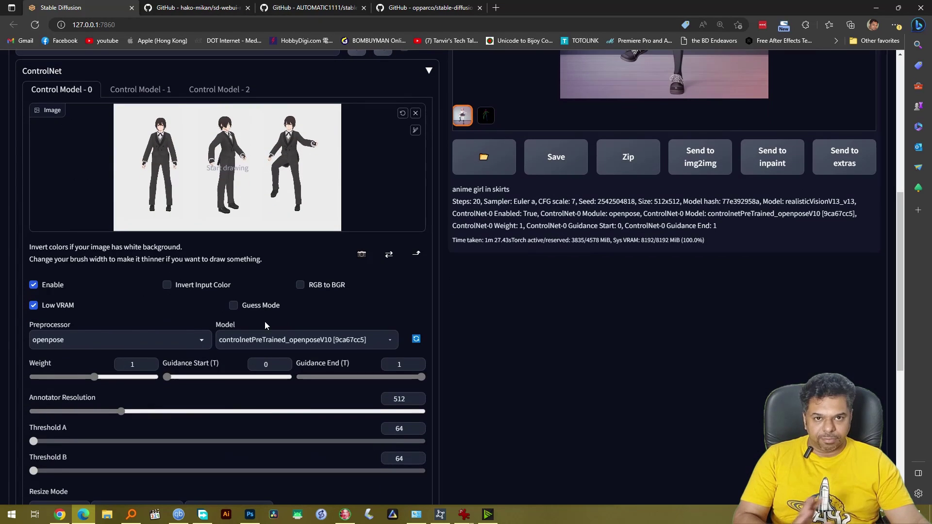
scroll(263, 320, down, 3)
scroll(241, 408, down, 3)
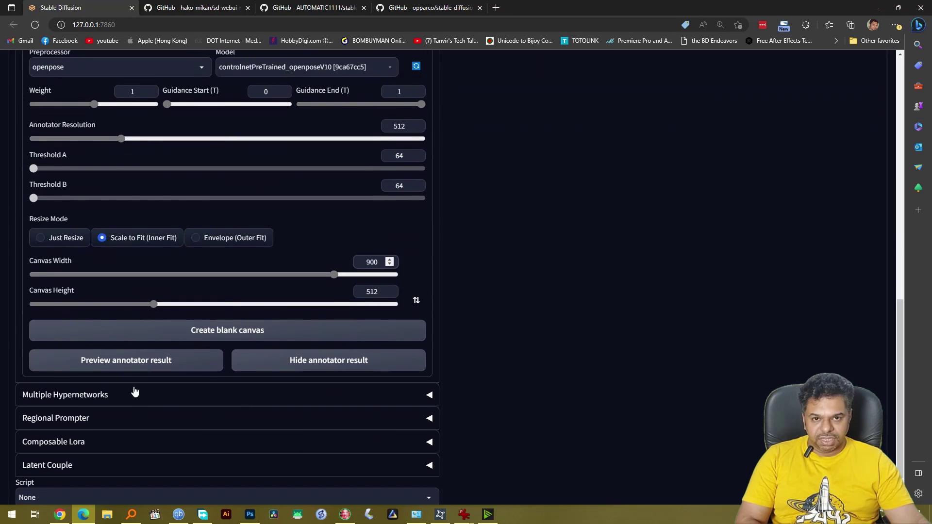
click(137, 365)
scroll(401, 327, up, 9)
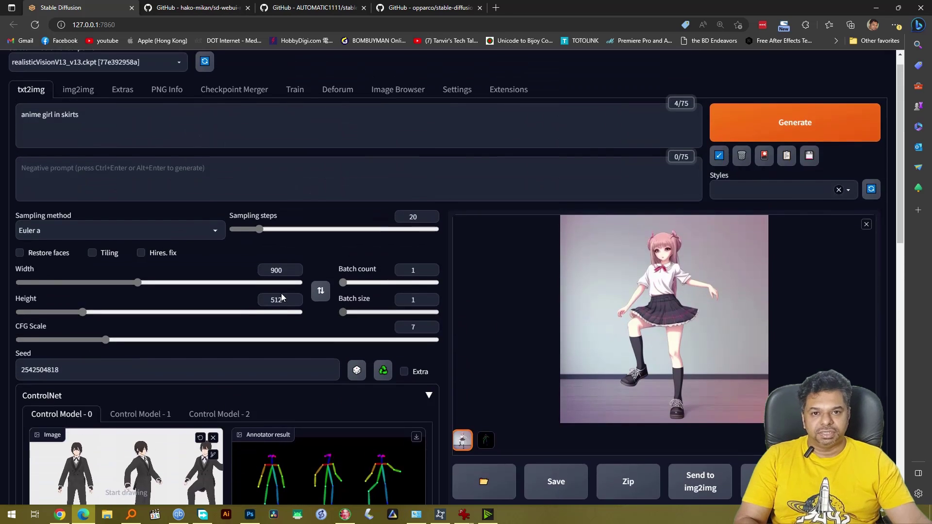
Replace the prompt with '3 anime girls in skirt' (left red, middle white, right black) and generate
scroll(265, 288, up, 1)
drag(79, 131, 21, 131)
text(3 anime )
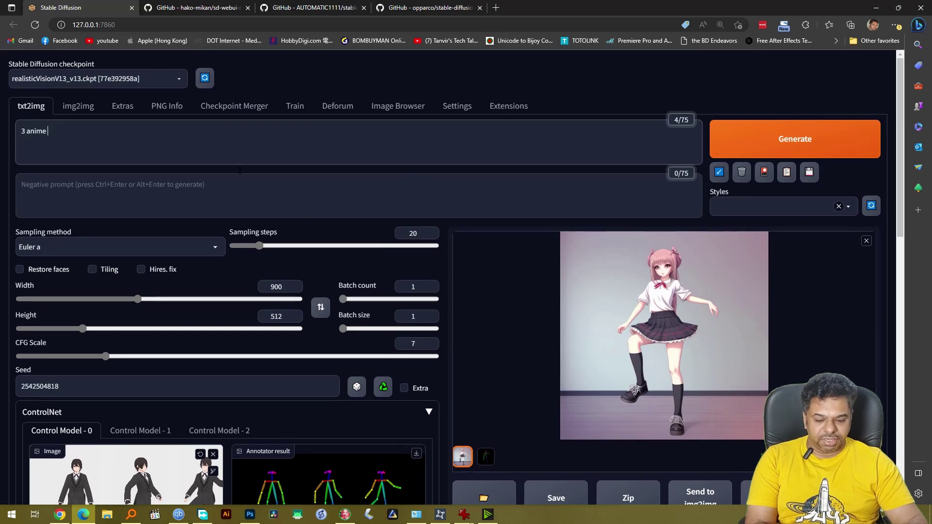
text(girls in )
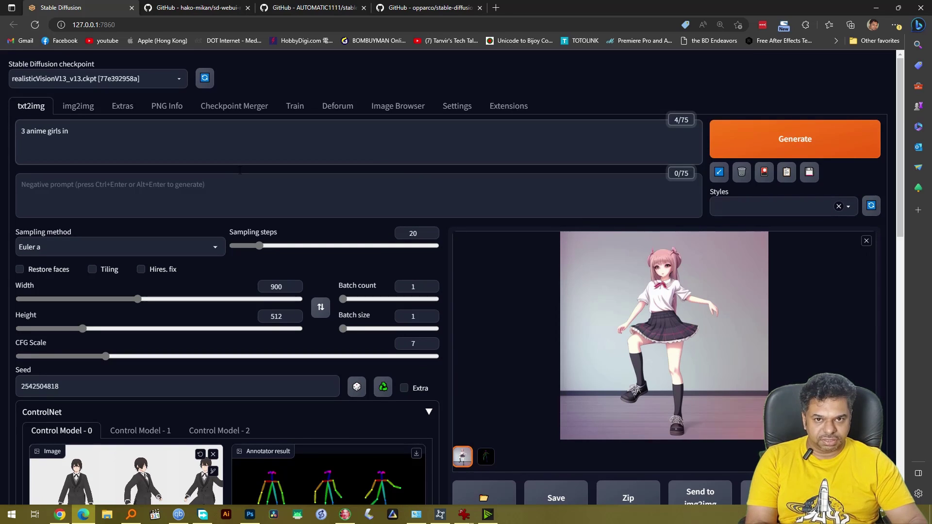
text(skirt)
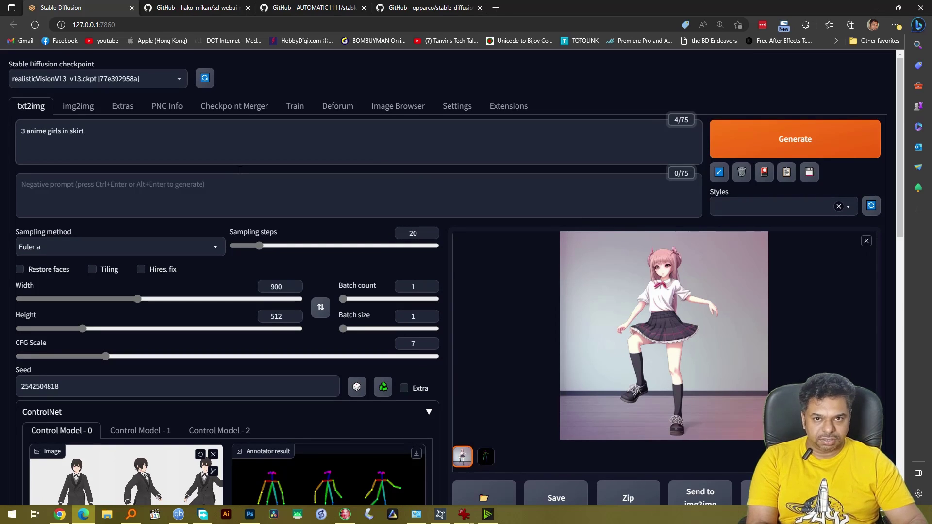
text(, l)
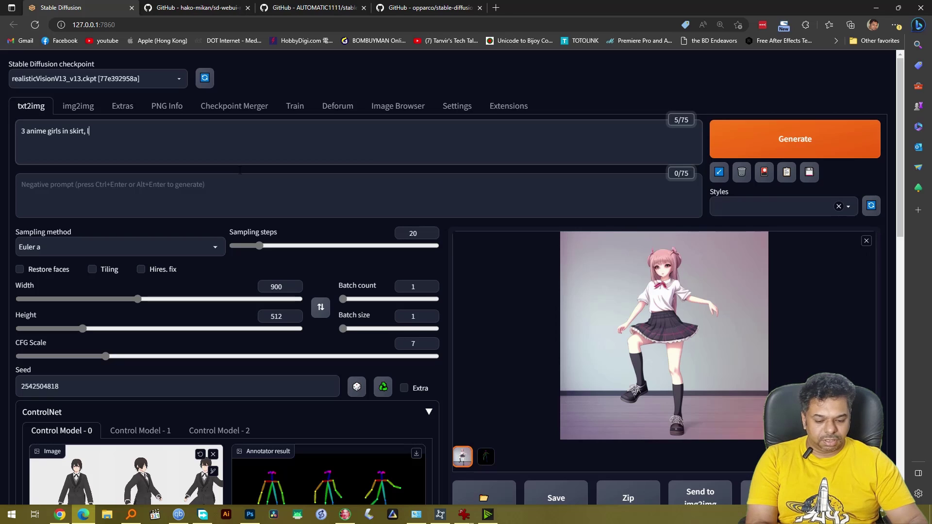
text(eft one is re)
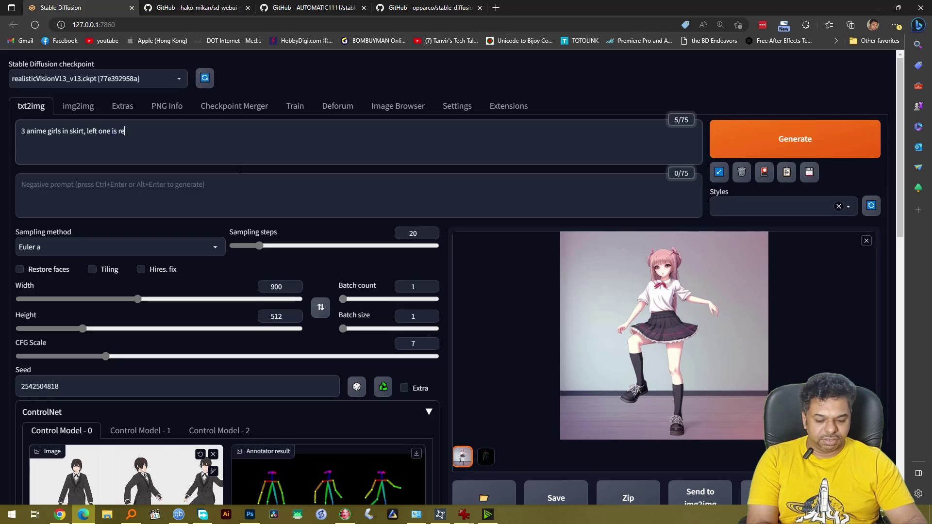
text(d skirt, middle o)
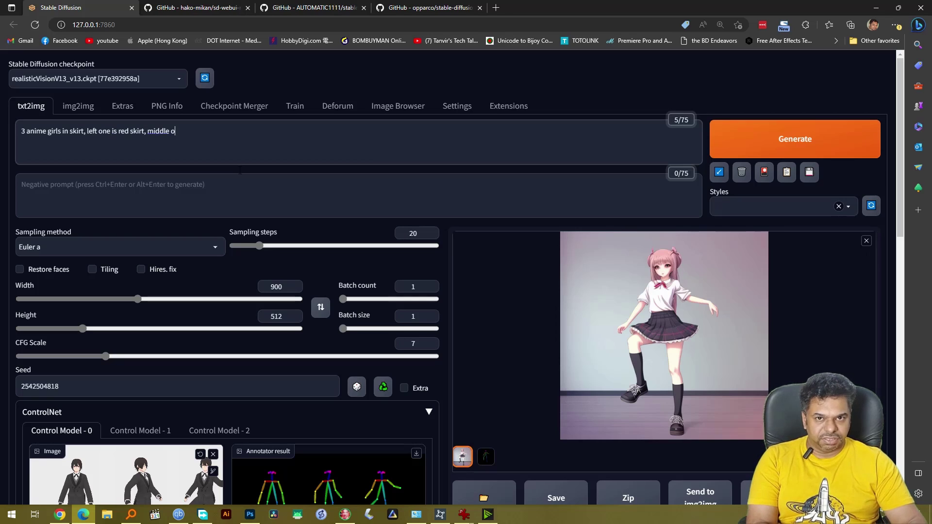
text(ne in white )
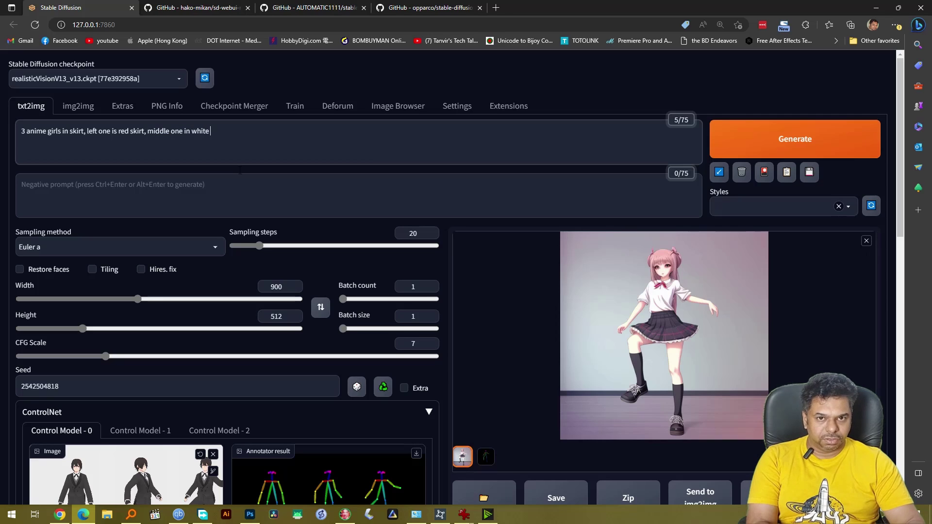
text(skirt, )
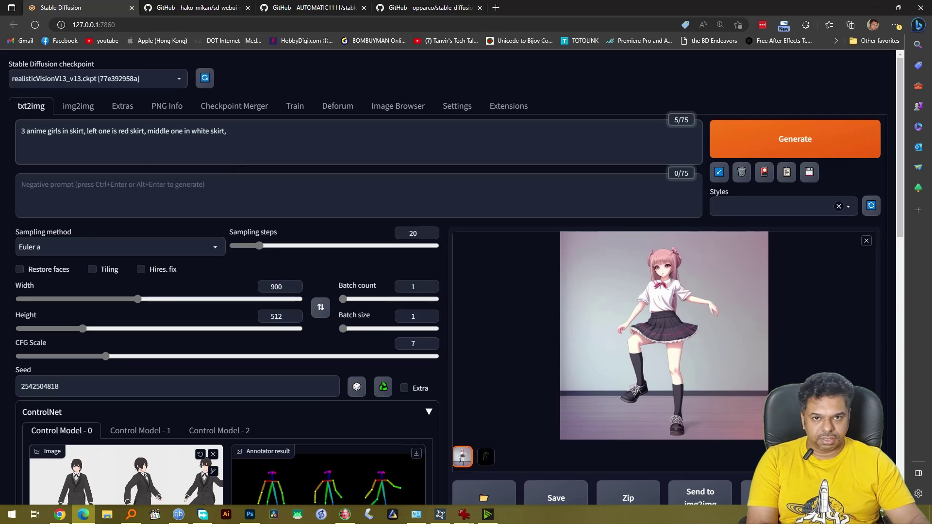
text(right one in)
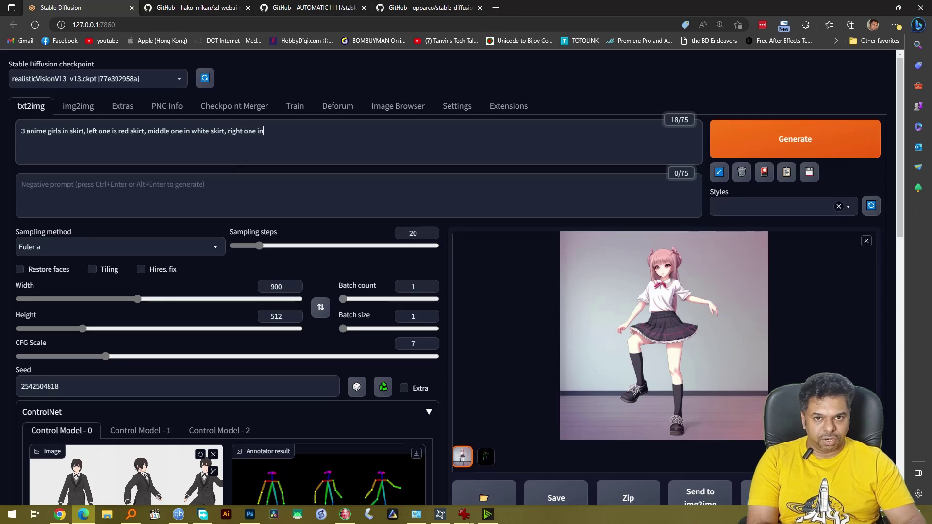
text( black skirtk)
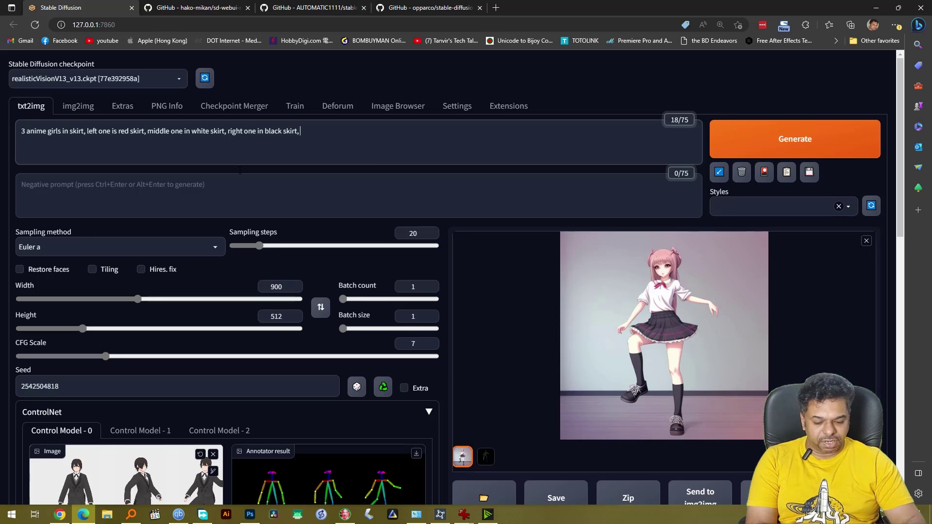
text(garden background)
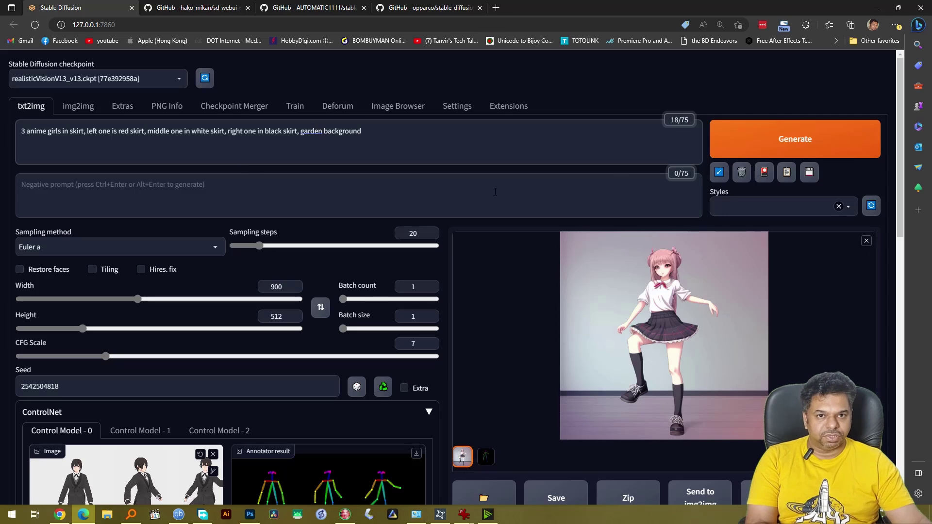
key(ctrl+Return)
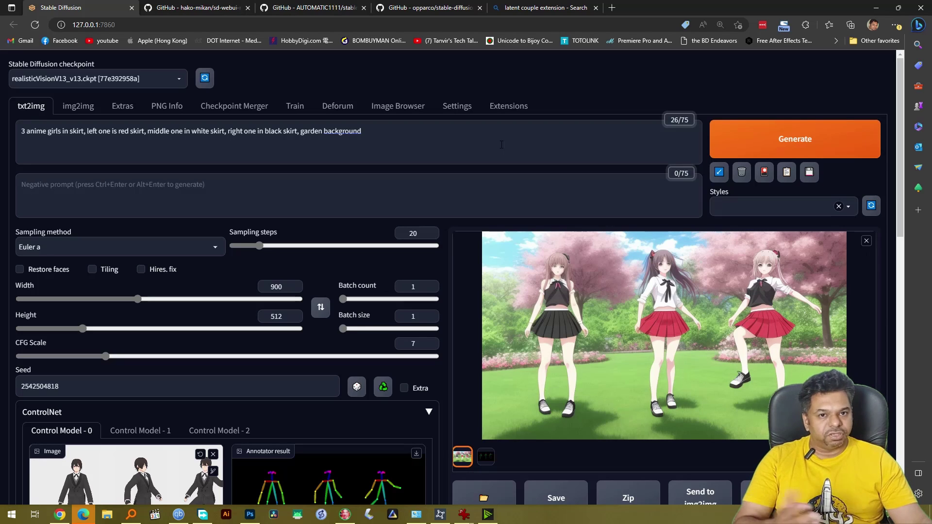
Load the Available extensions list in Extensions, then view the Installed extensions
click(508, 106)
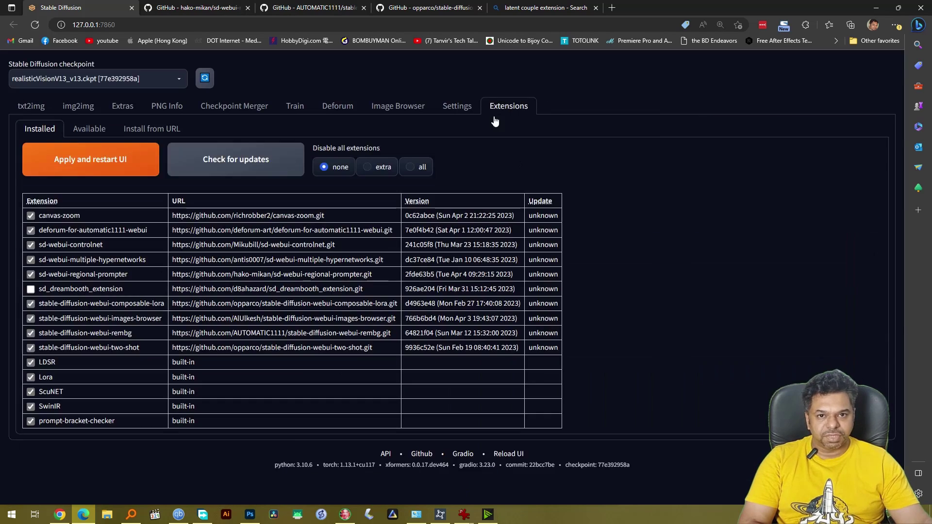
click(91, 132)
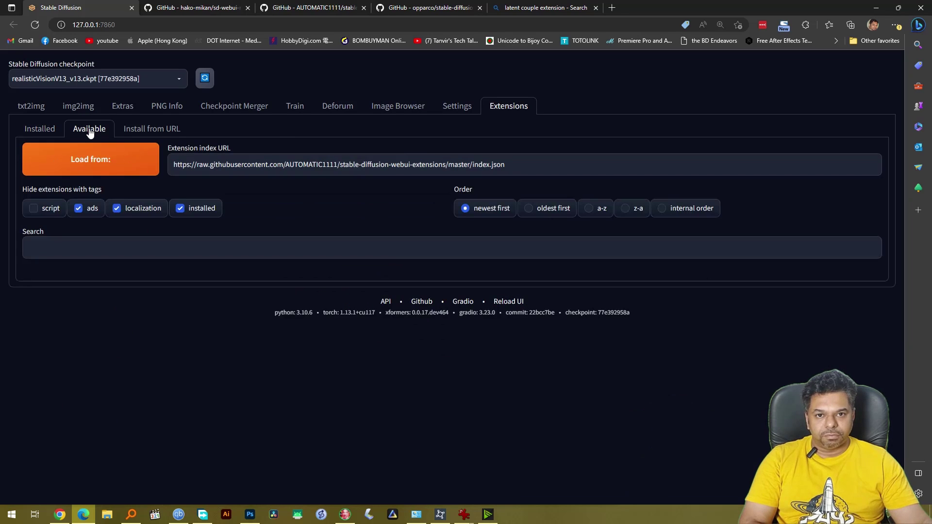
click(100, 168)
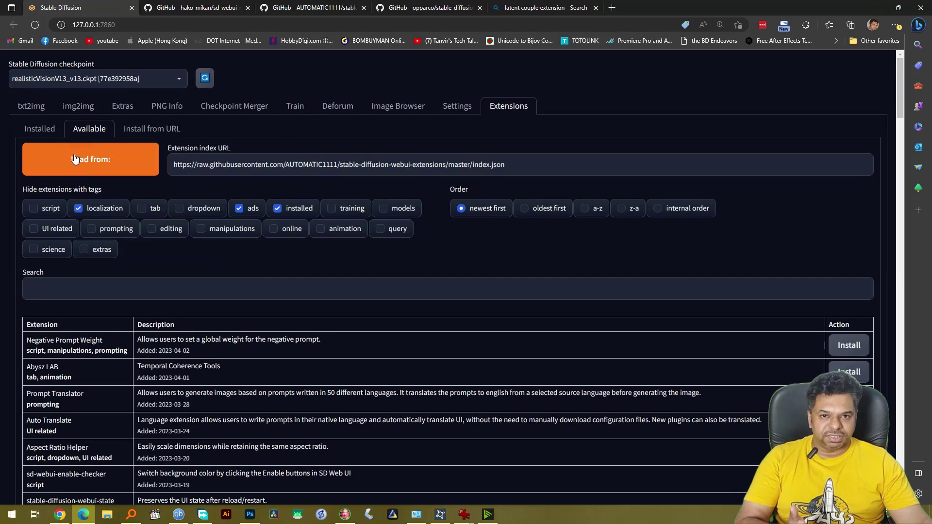
click(40, 128)
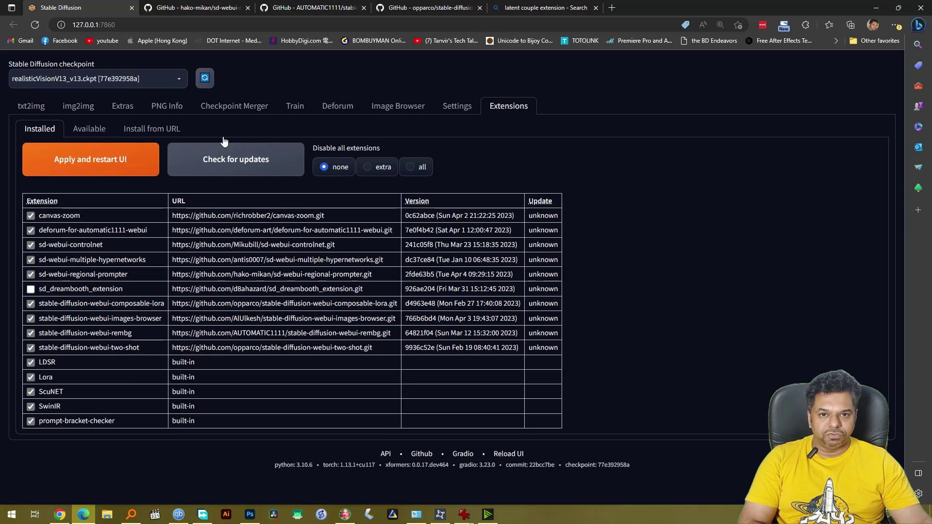
Browse the available extensions list, then return to the installed list
click(99, 129)
scroll(317, 341, down, 4)
scroll(317, 342, up, 4)
scroll(316, 345, down, 7)
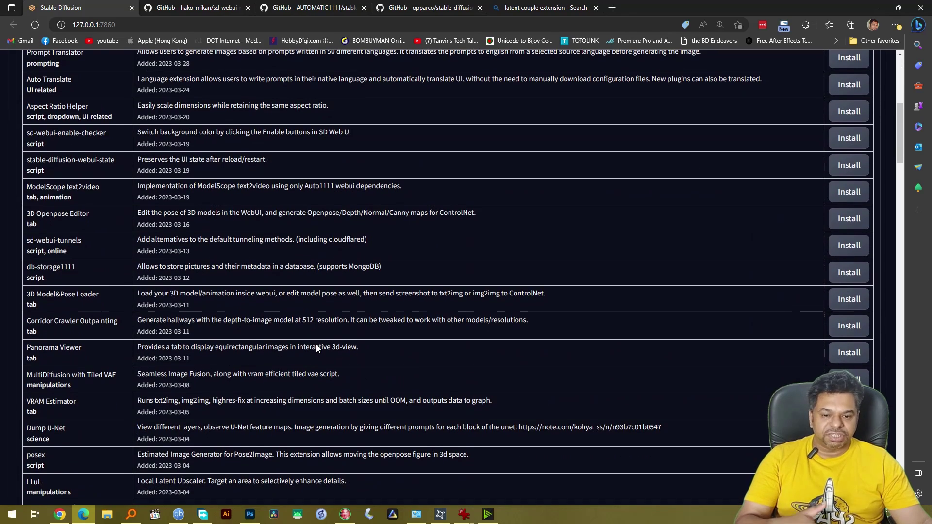
scroll(317, 349, up, 2)
scroll(317, 345, up, 5)
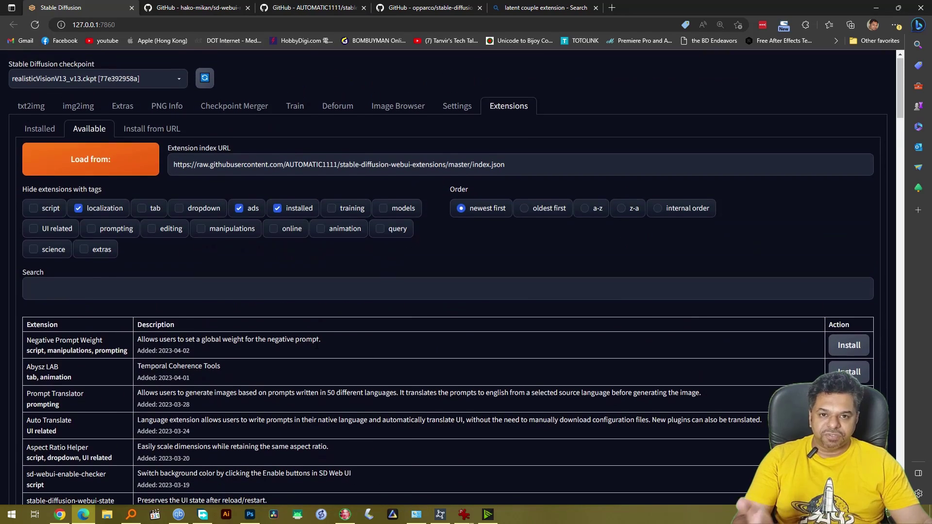
click(50, 130)
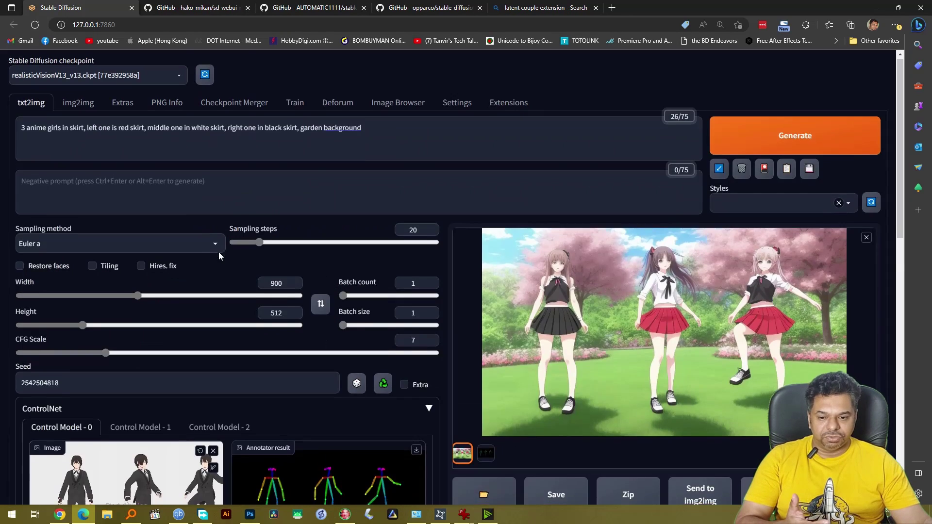
scroll(219, 253, down, 15)
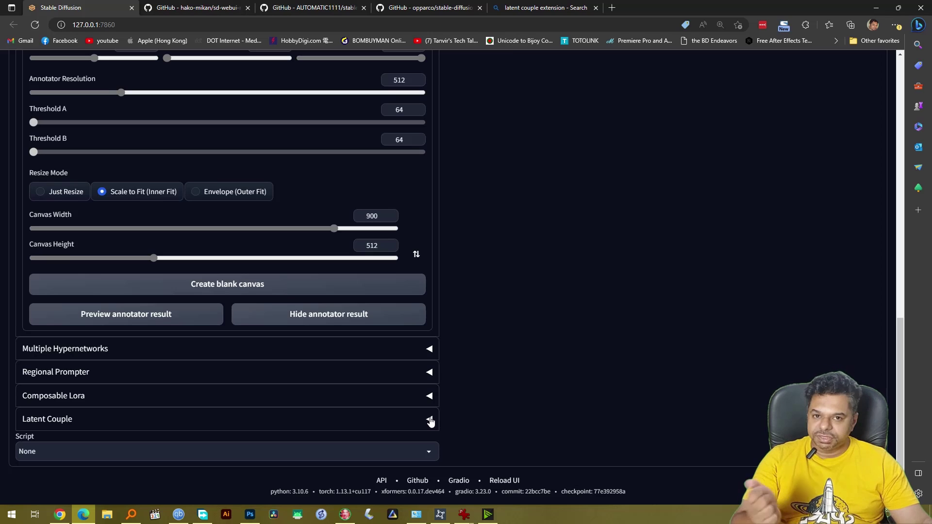
Expand the Latent Couple section and enable it
click(430, 420)
scroll(486, 407, down, 1)
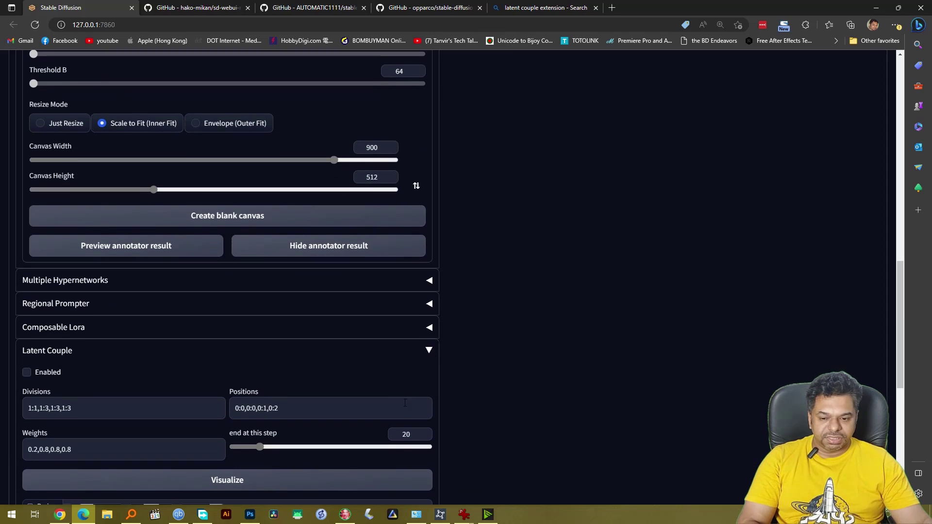
click(28, 372)
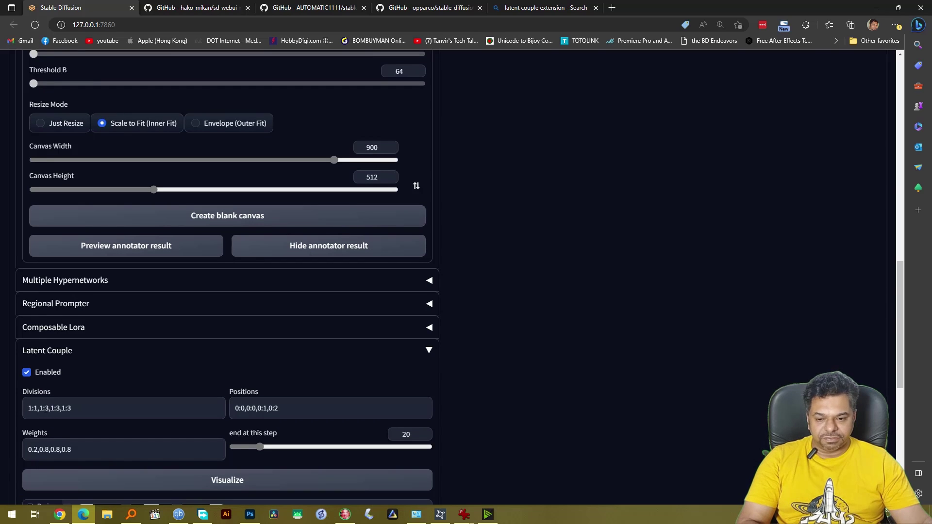
Trim Divisions to 1:1,1:2,1:2 and visualize the resulting region masks
drag(45, 408, 120, 414)
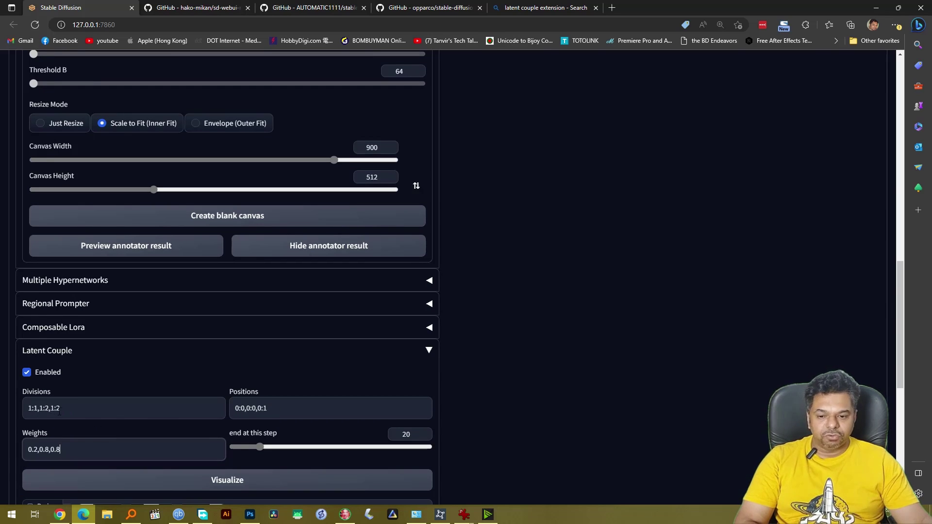
scroll(151, 431, down, 4)
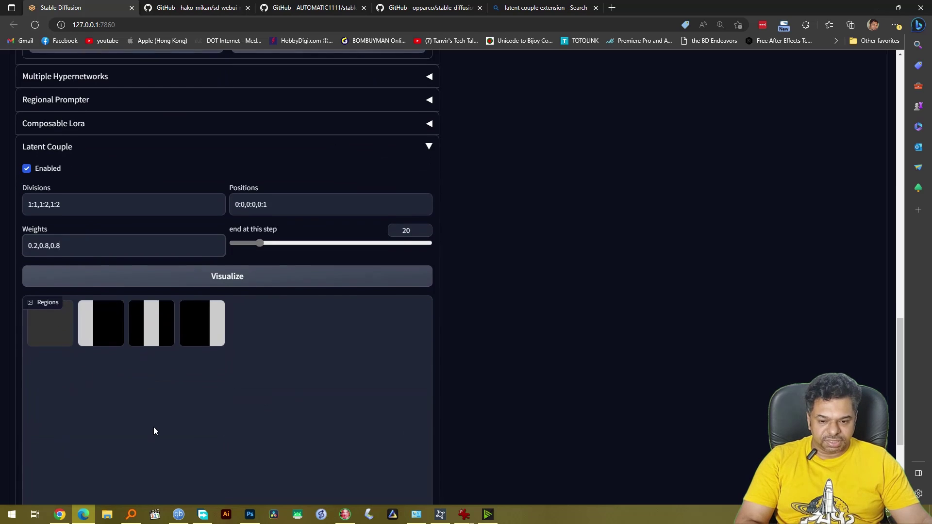
scroll(163, 432, up, 3)
click(233, 412)
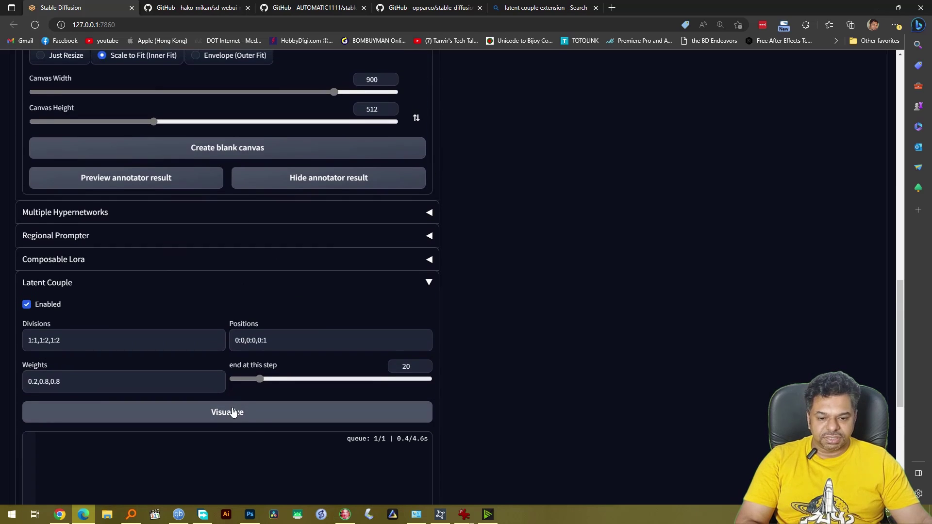
scroll(402, 426, down, 4)
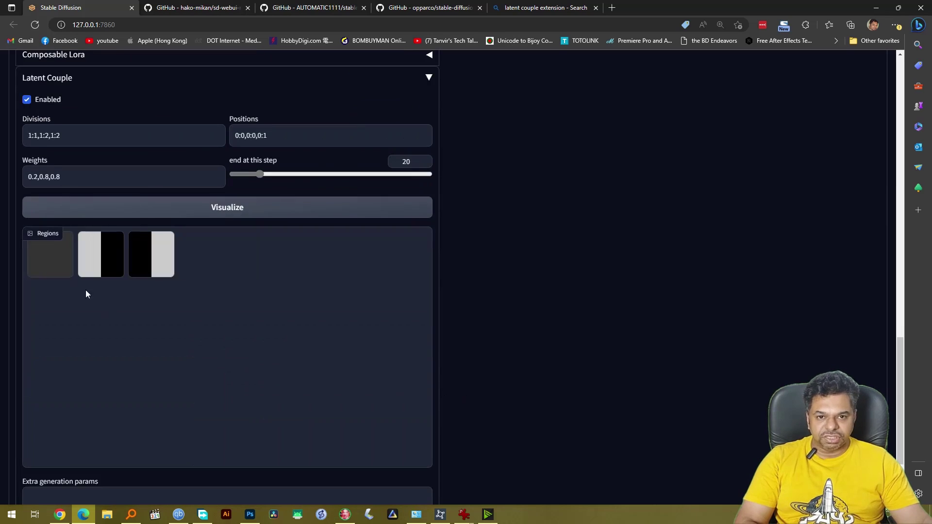
scroll(199, 332, up, 3)
scroll(199, 331, up, 15)
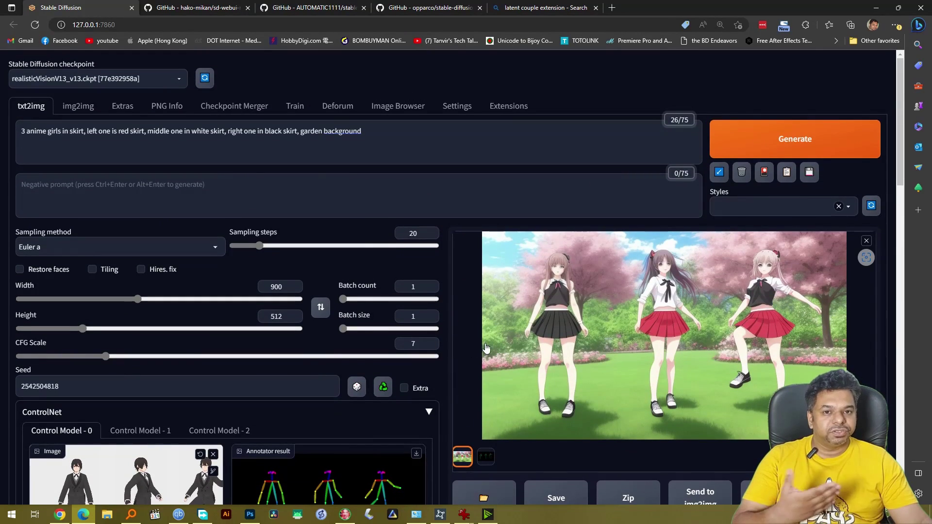
scroll(347, 373, down, 8)
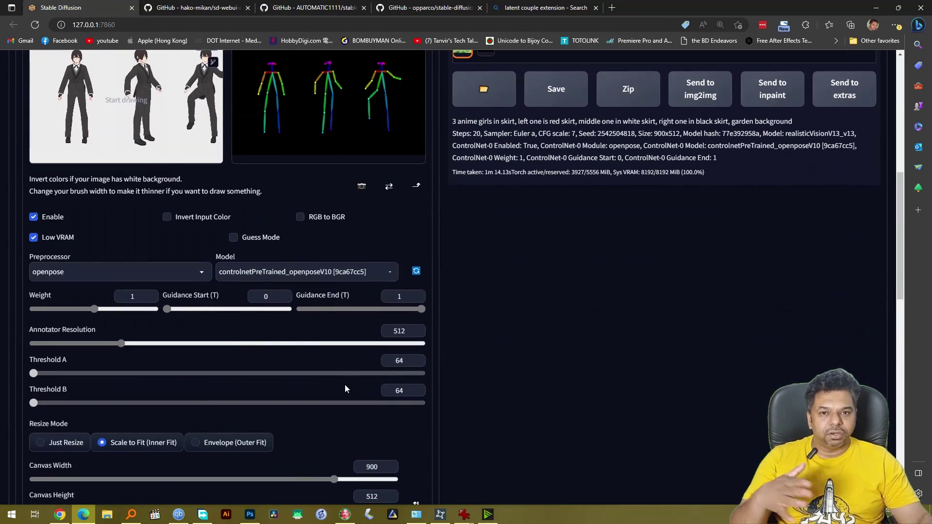
scroll(345, 386, down, 4)
scroll(345, 386, down, 4)
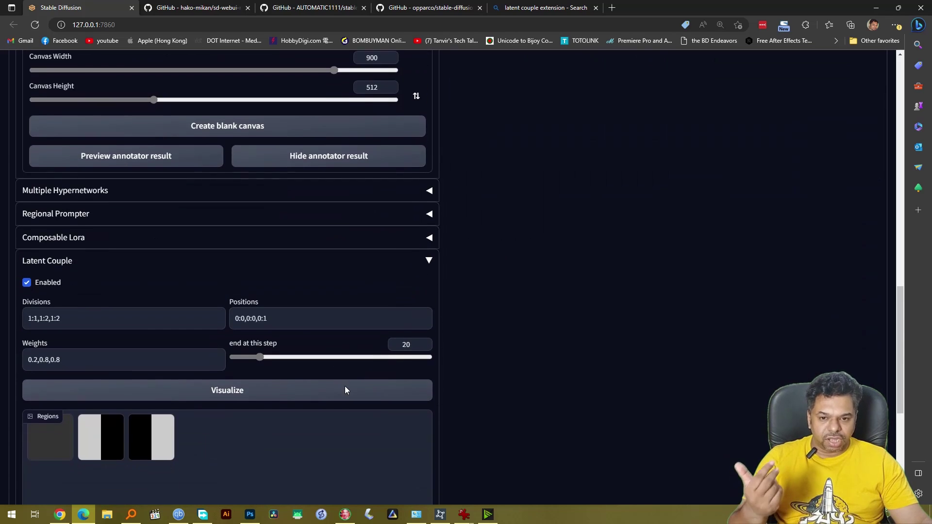
click(112, 312)
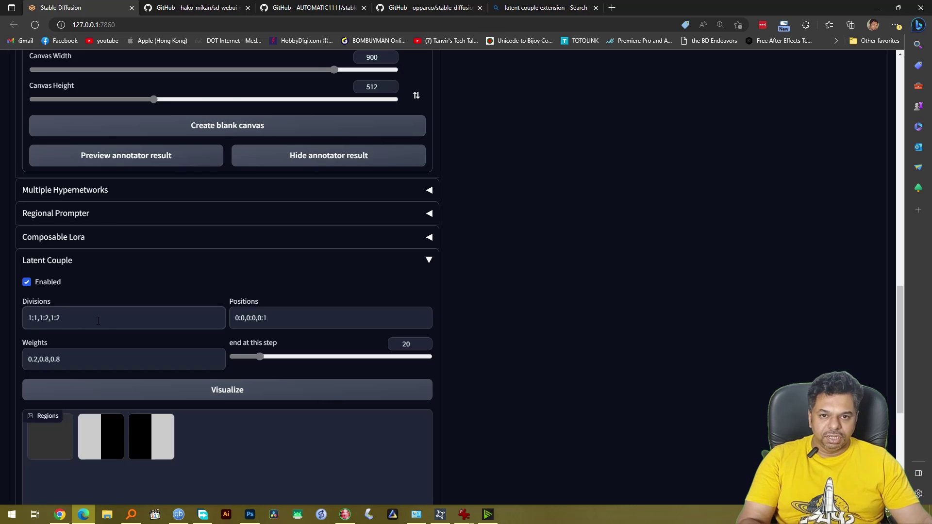
Change Latent Couple Divisions to 1:1,1:3,1:3,1:3
key(BackSpace)
text(3)
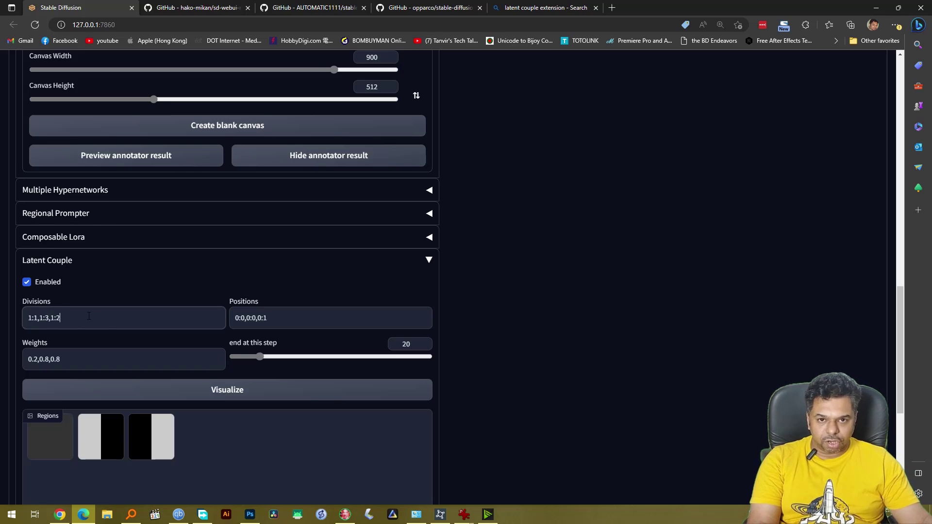
key(BackSpace)
text(3)
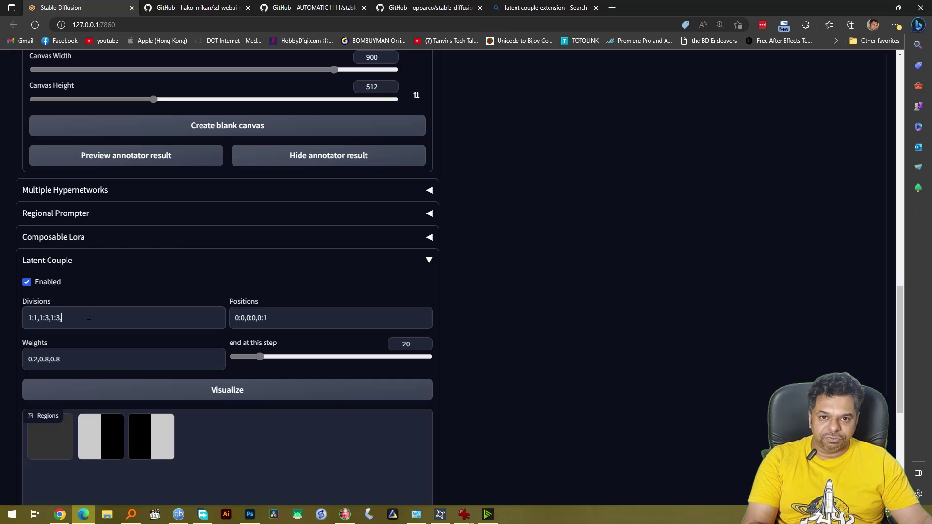
text(,1:3)
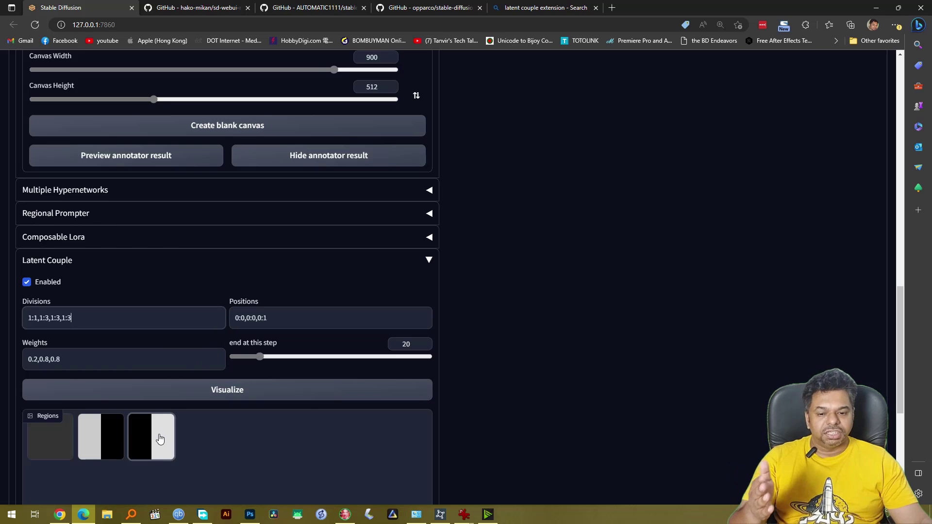
Set Positions to 0:0,0:0,0:1,0:2 and Weights to 0.2,0.8,0.8,0.8
click(273, 318)
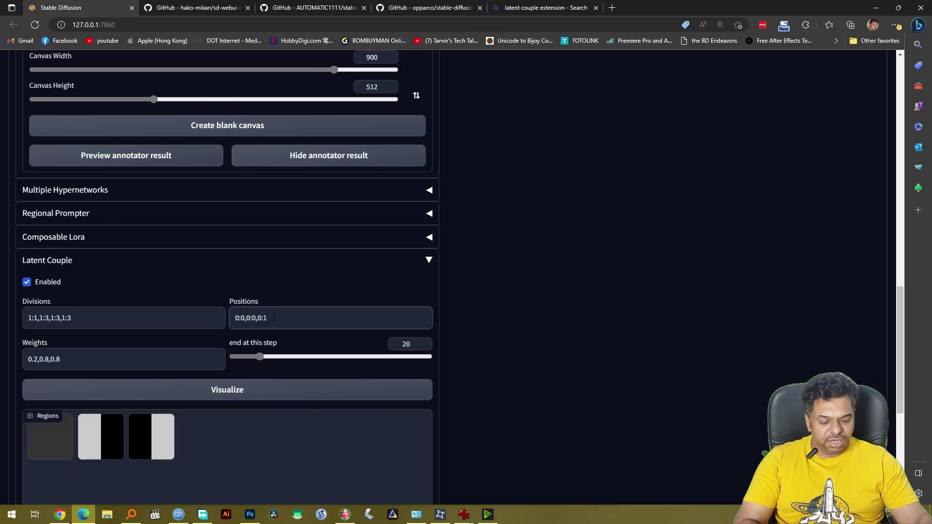
text(,0:3)
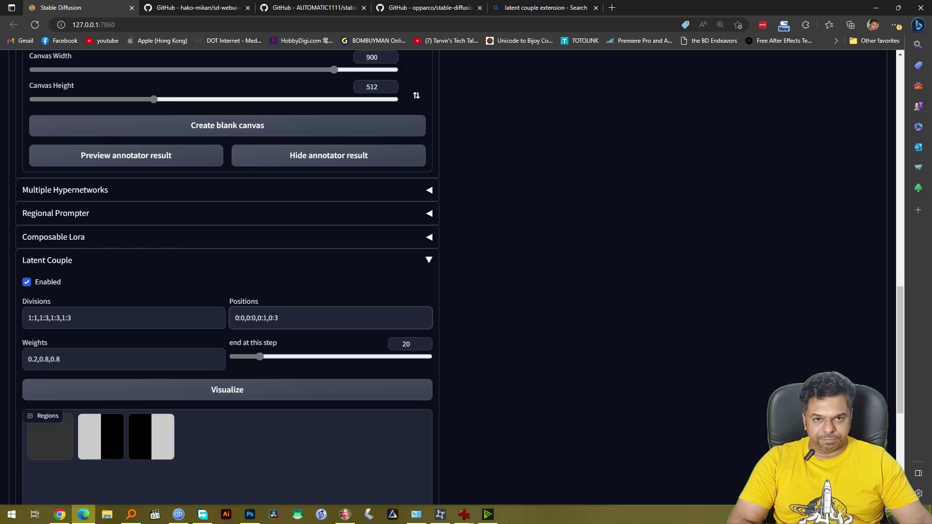
key(BackSpace)
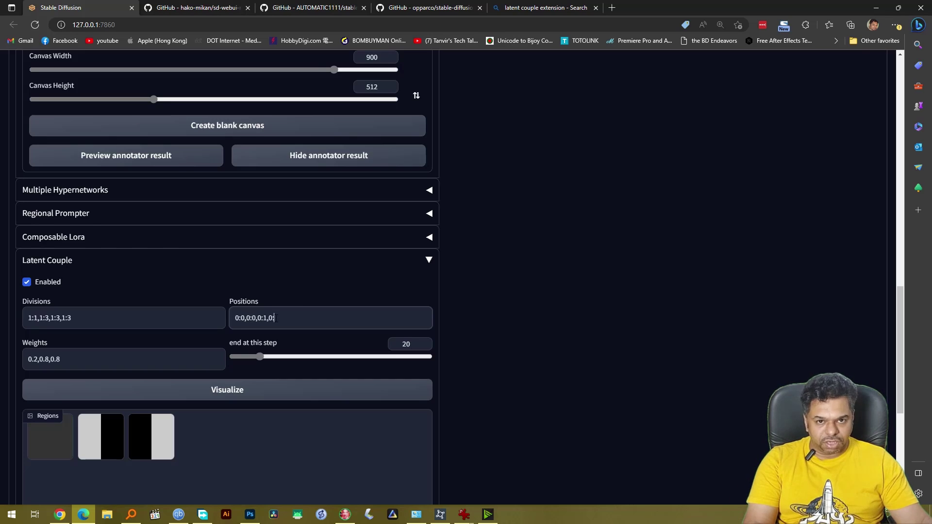
text(2)
click(127, 357)
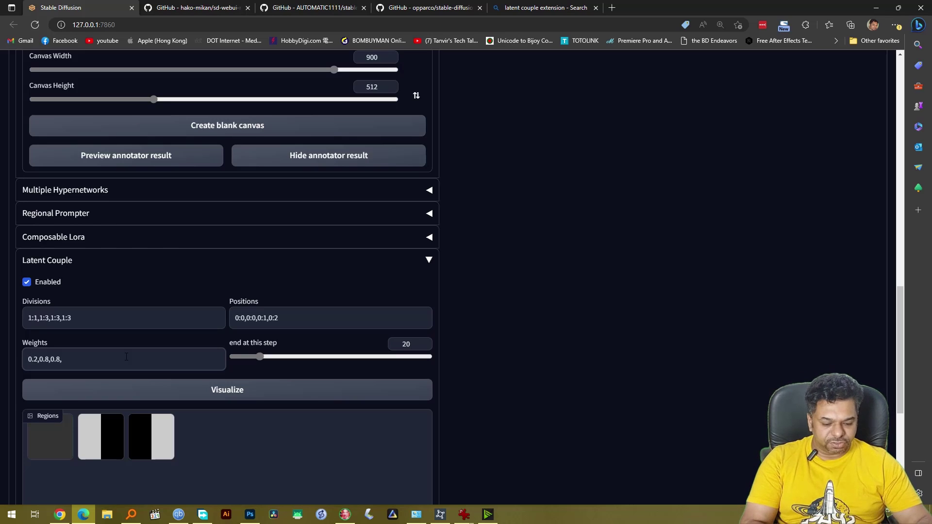
text(0.8)
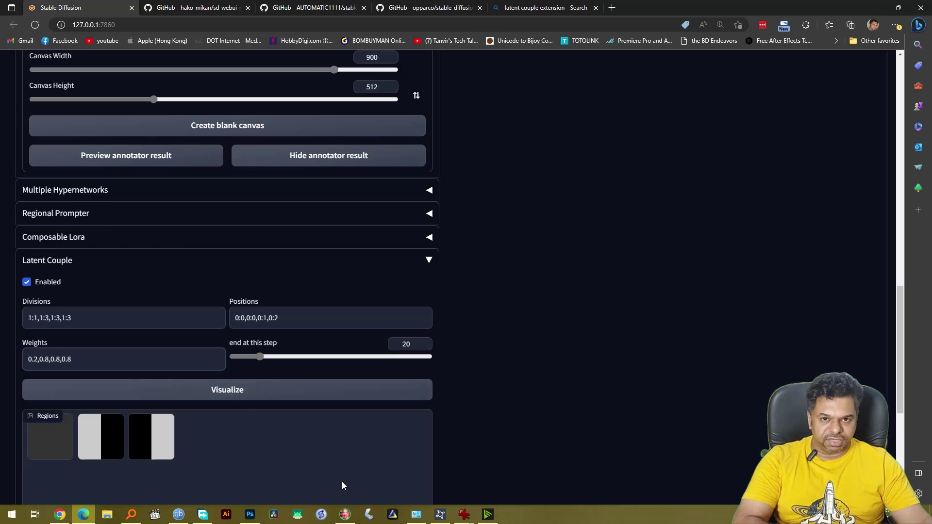
click(298, 394)
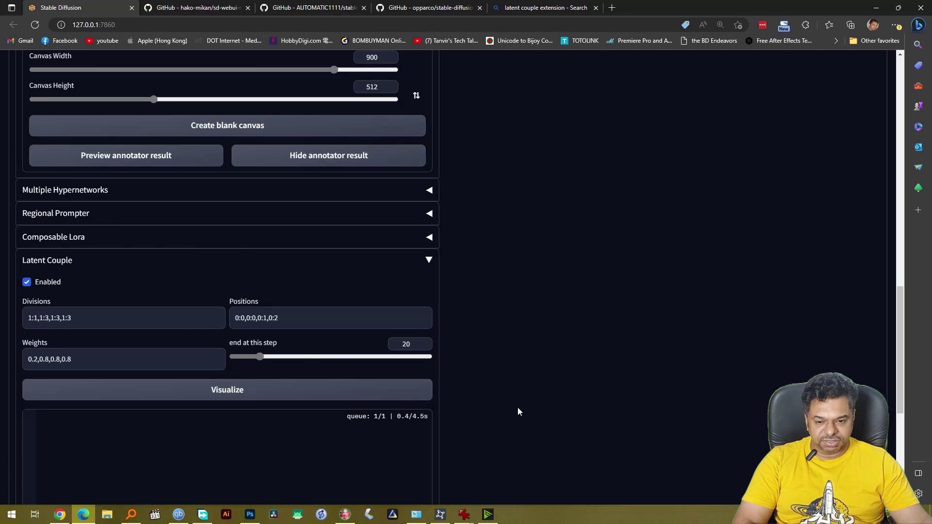
scroll(517, 412, down, 3)
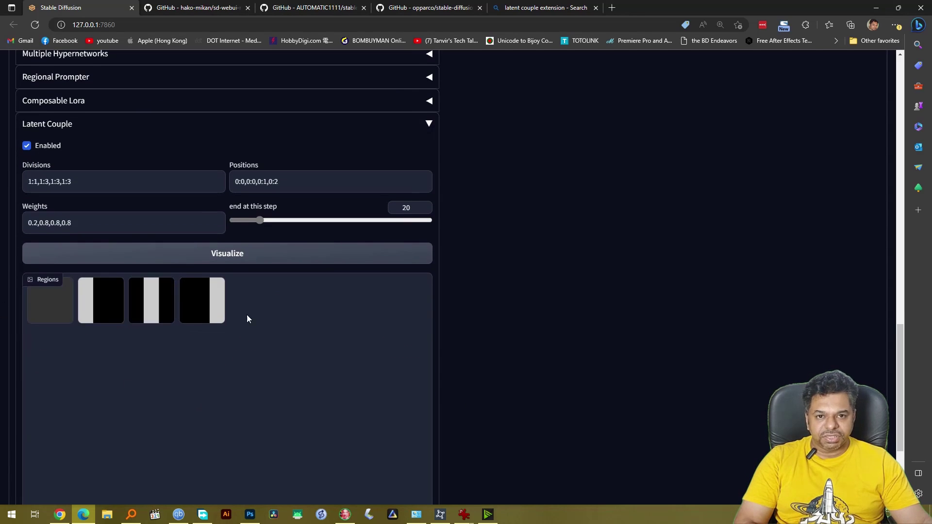
scroll(510, 388, up, 5)
scroll(139, 291, down, 8)
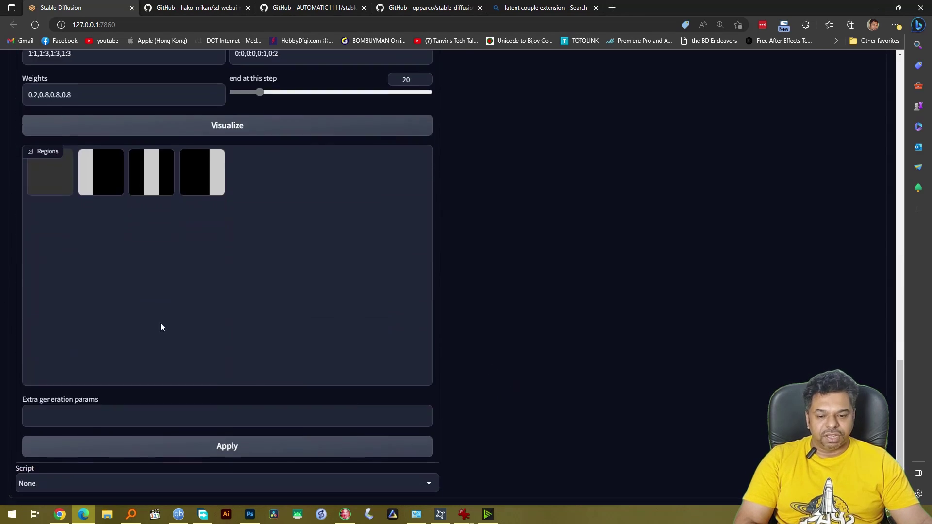
scroll(493, 363, up, 4)
scroll(494, 359, up, 13)
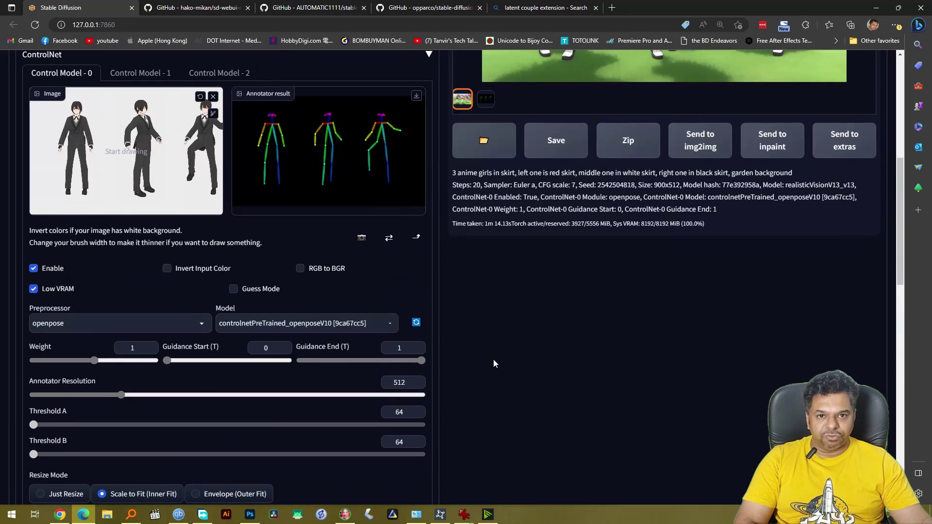
scroll(164, 274, up, 3)
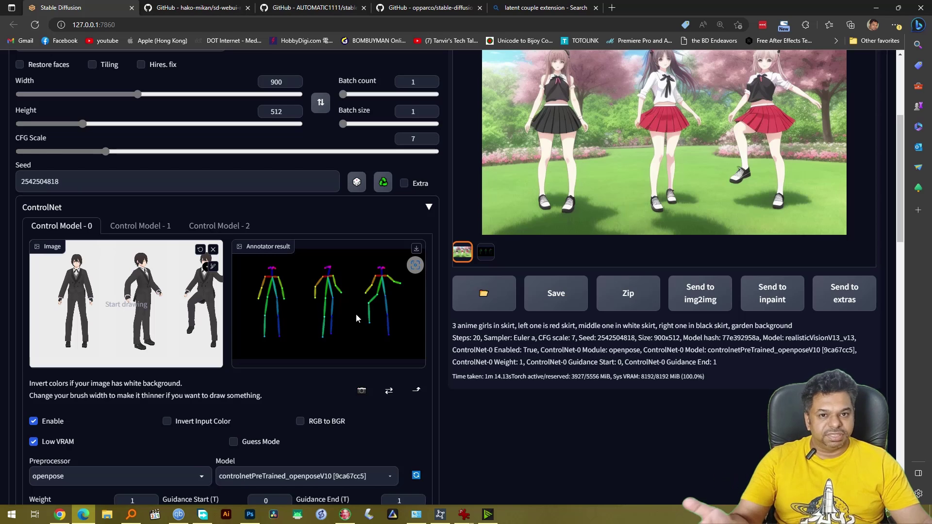
Replace the prompt with 'garden background AND anime girl in black skirt'
scroll(356, 314, up, 4)
triple_click(249, 149)
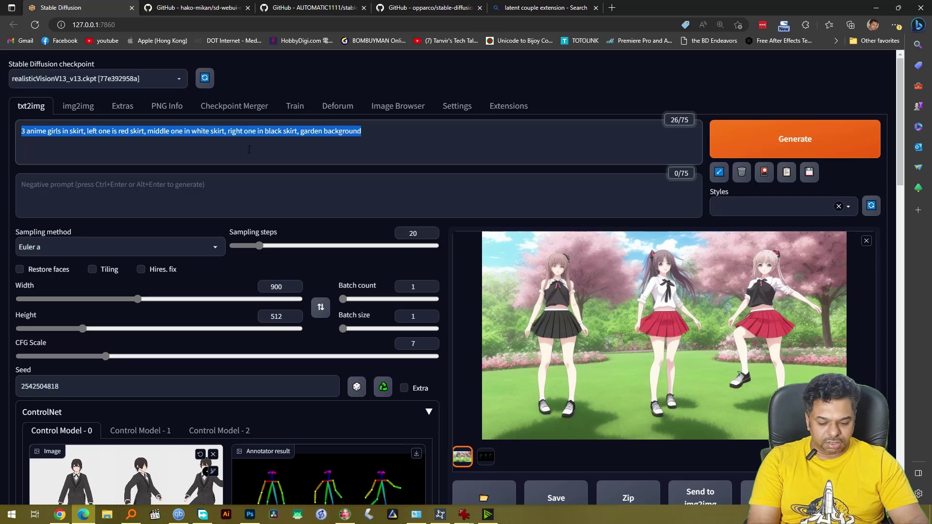
text(gardce)
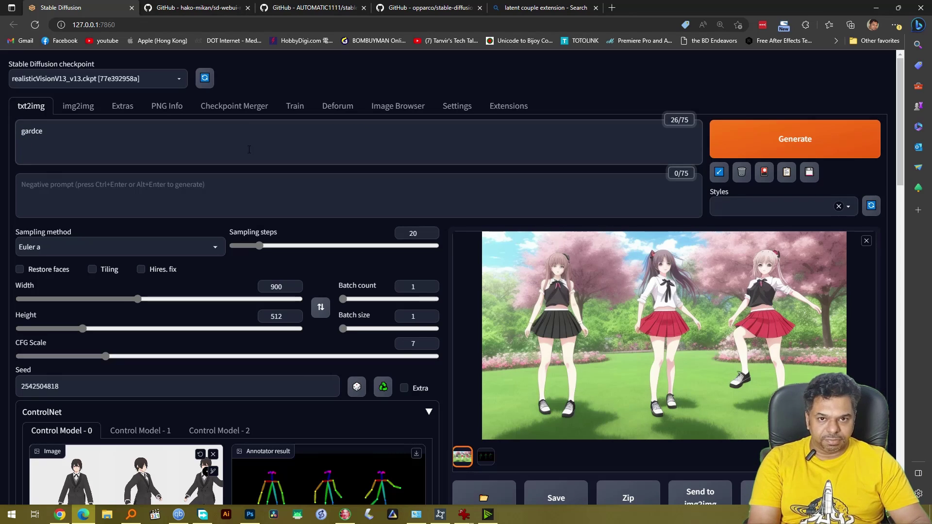
key(BackSpace)
key(BackSpace)
key(BackSpace)
text(en backg)
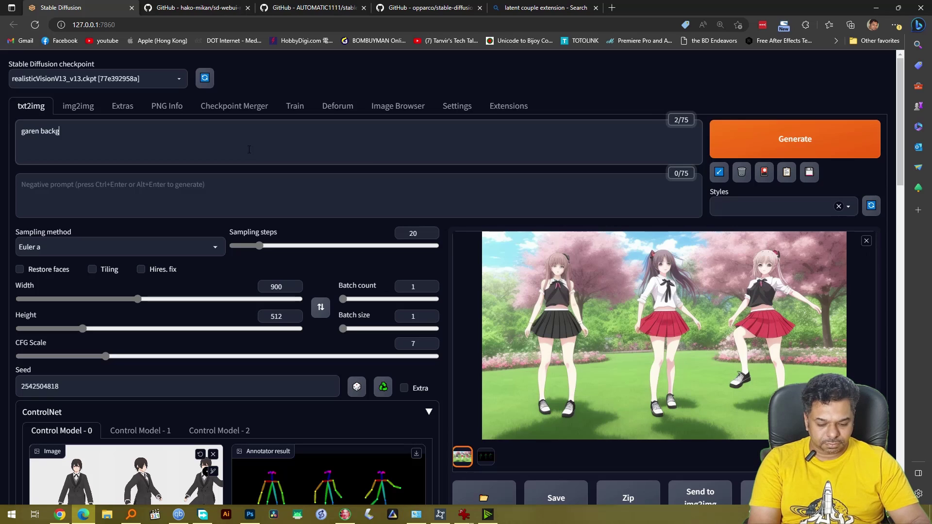
text(round)
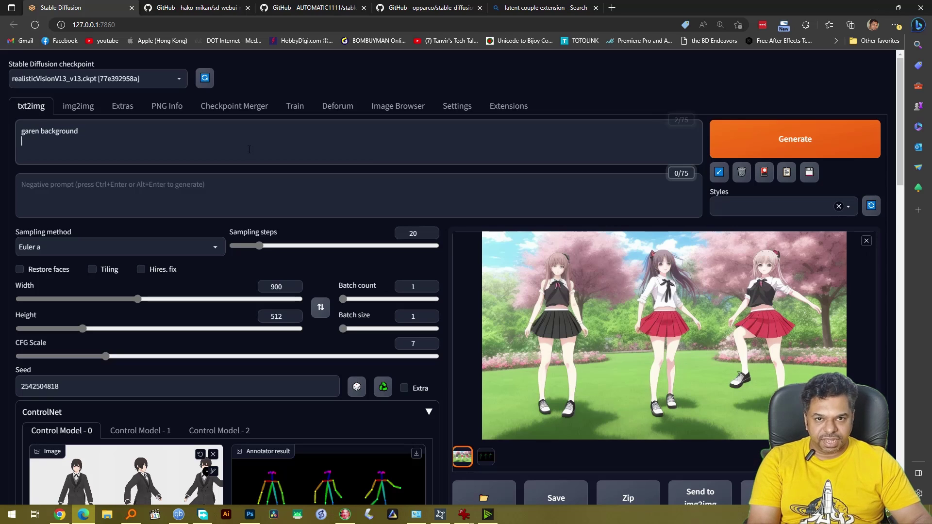
key(Home)
key(Right)
key(Right)
text(d )
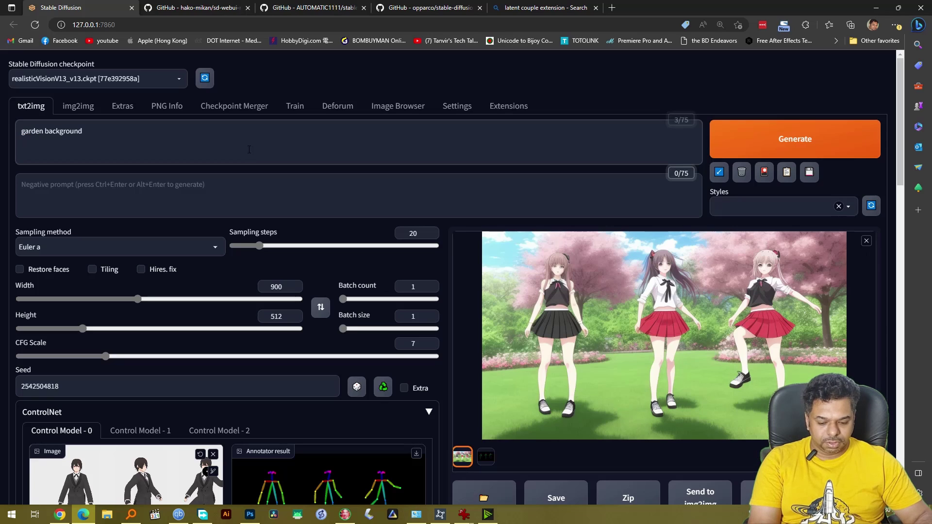
text(AND)
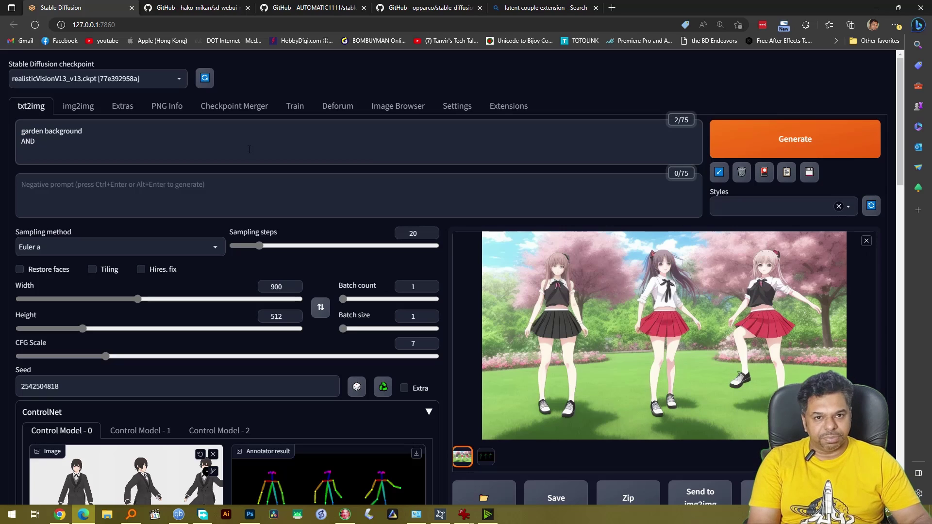
text( anime girl in )
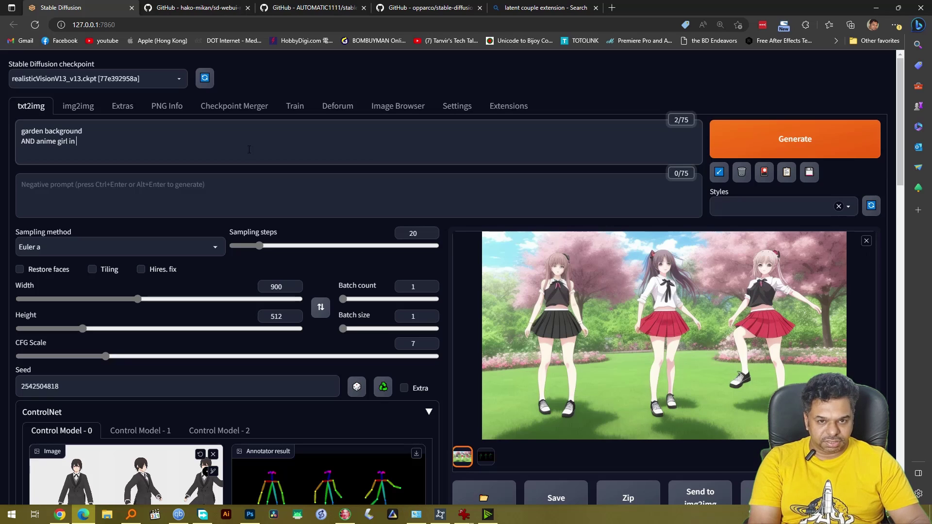
text(black skirt)
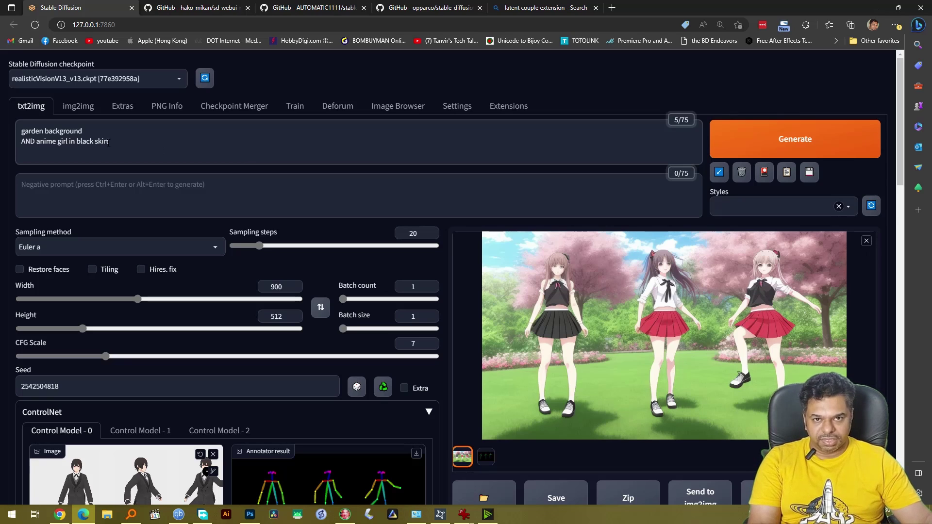
Add two copies of the girl line, changed to red skirt and white skirt
drag(249, 149, 10, 148)
key(ctrl+c)
click(123, 138)
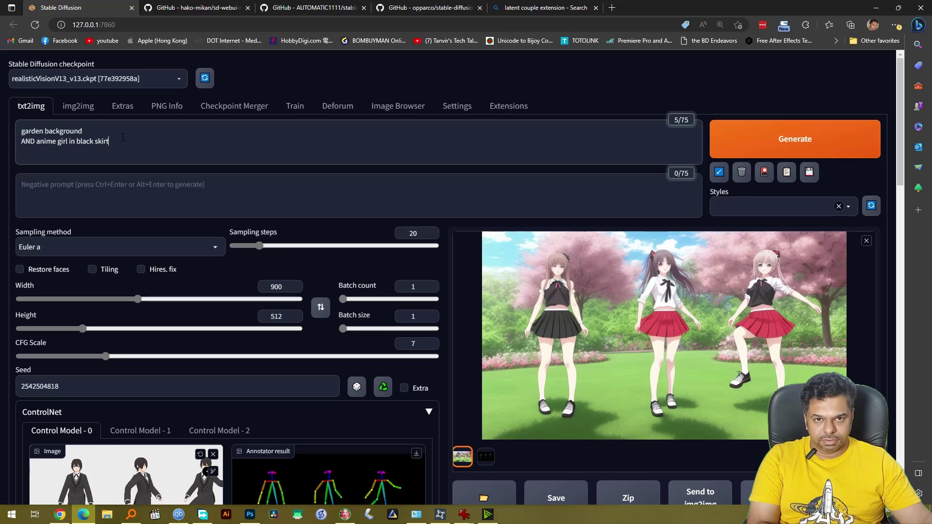
key(ctrl+v)
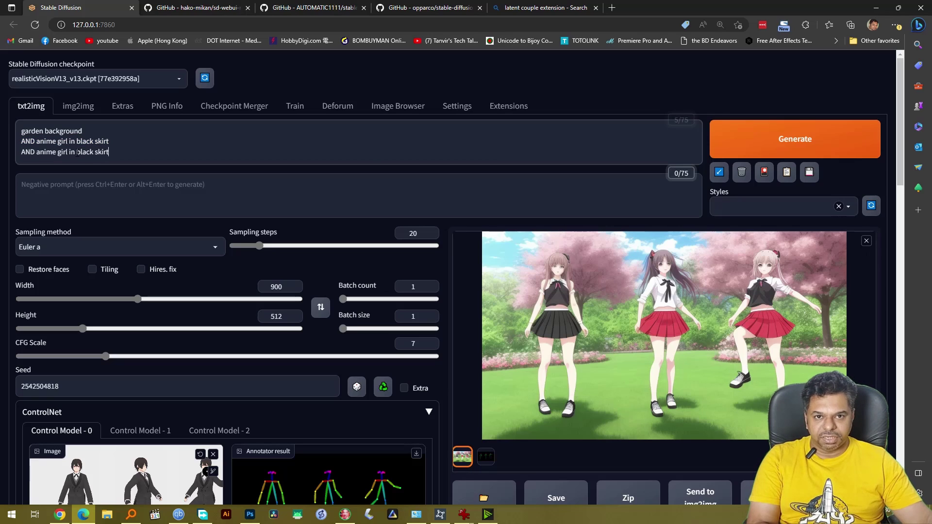
drag(76, 152, 93, 153)
text(red)
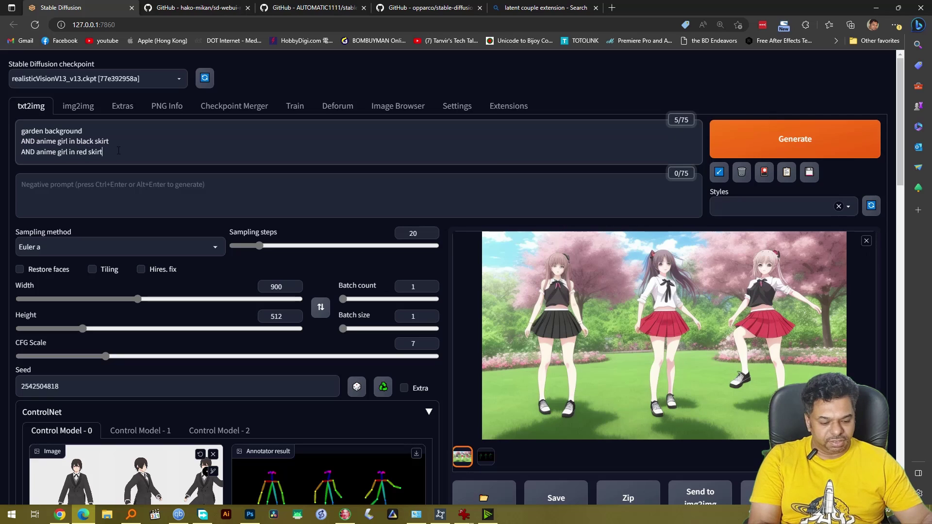
key(Return)
key(ctrl+v)
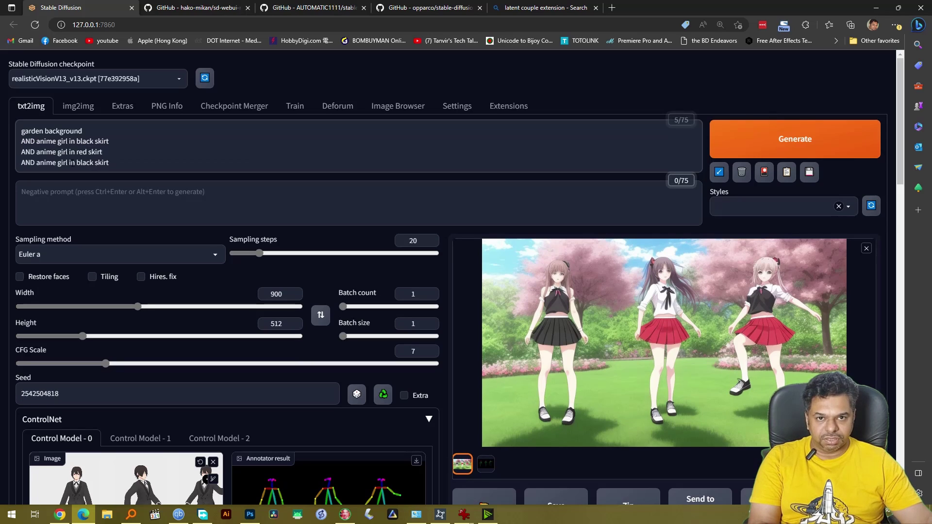
drag(76, 163, 93, 163)
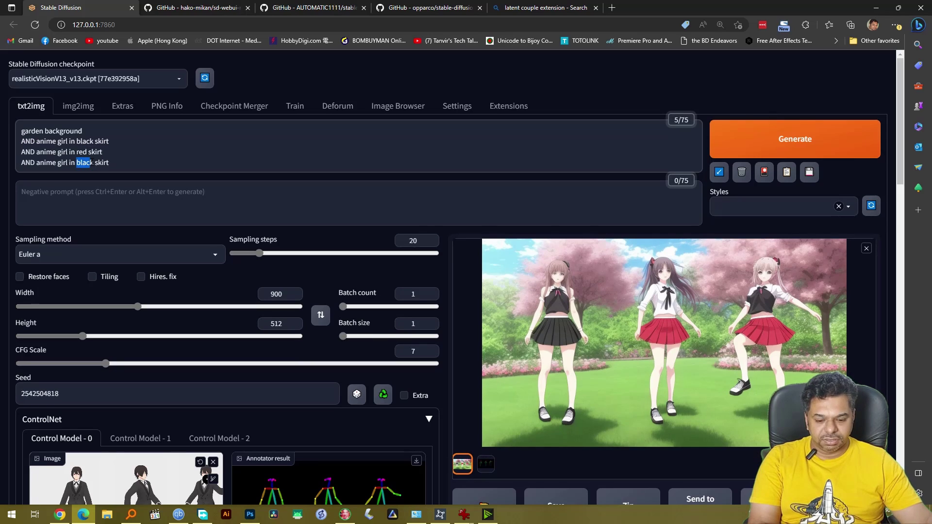
key(BackSpace)
text(white)
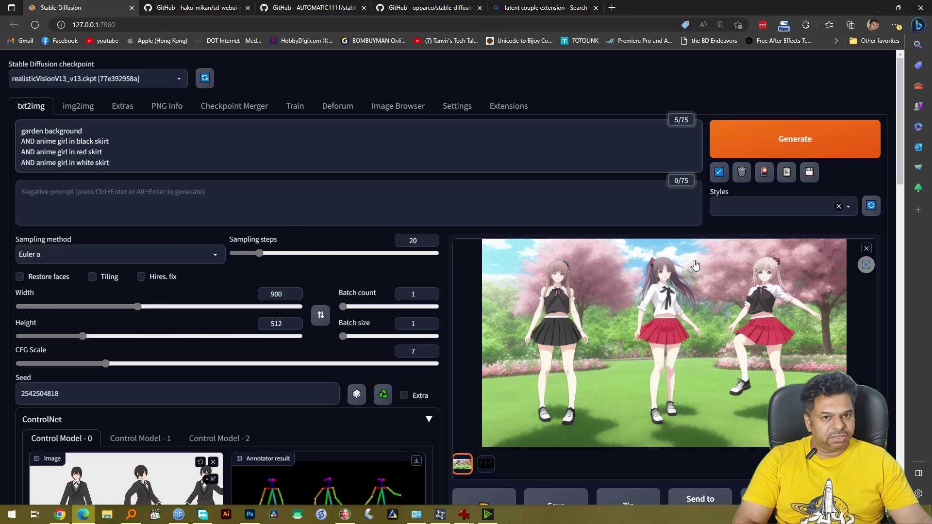
Generate the image from the regional prompts and check the generation info below it
click(751, 145)
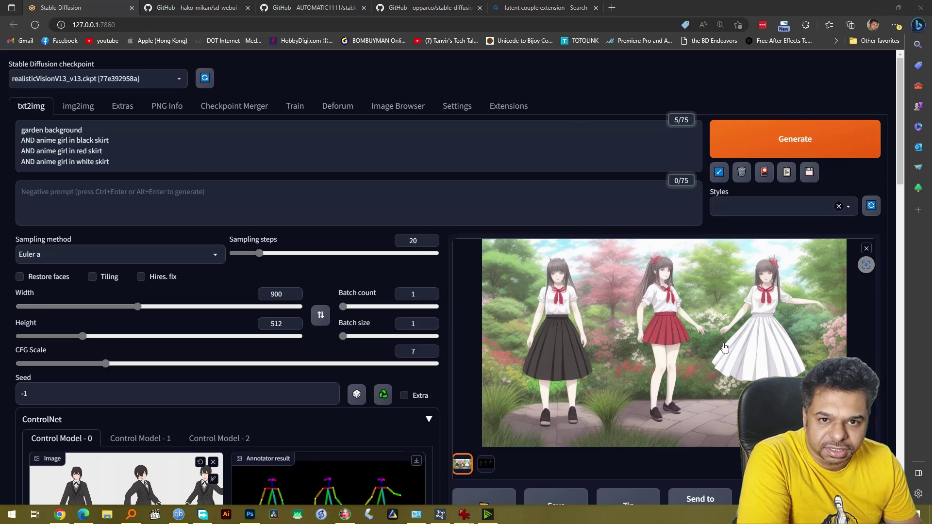
scroll(437, 347, down, 2)
scroll(437, 348, down, 1)
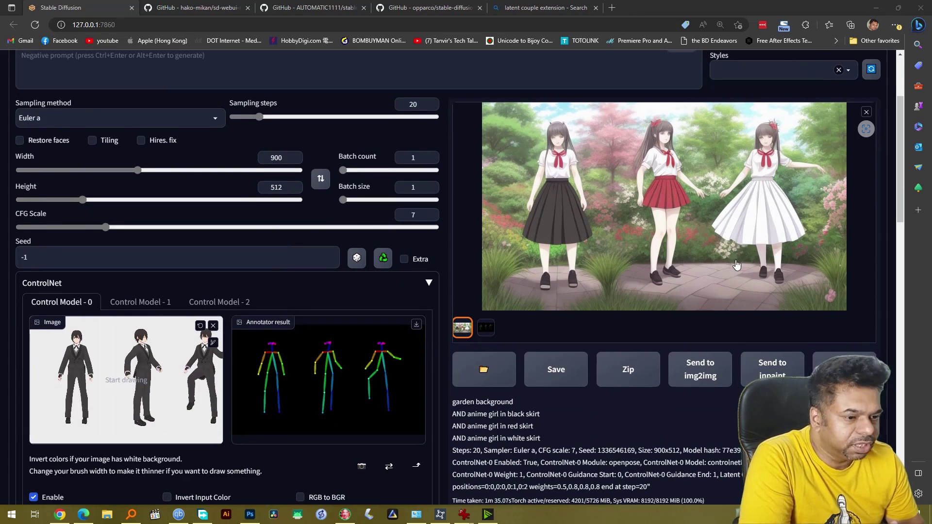
scroll(746, 238, up, 3)
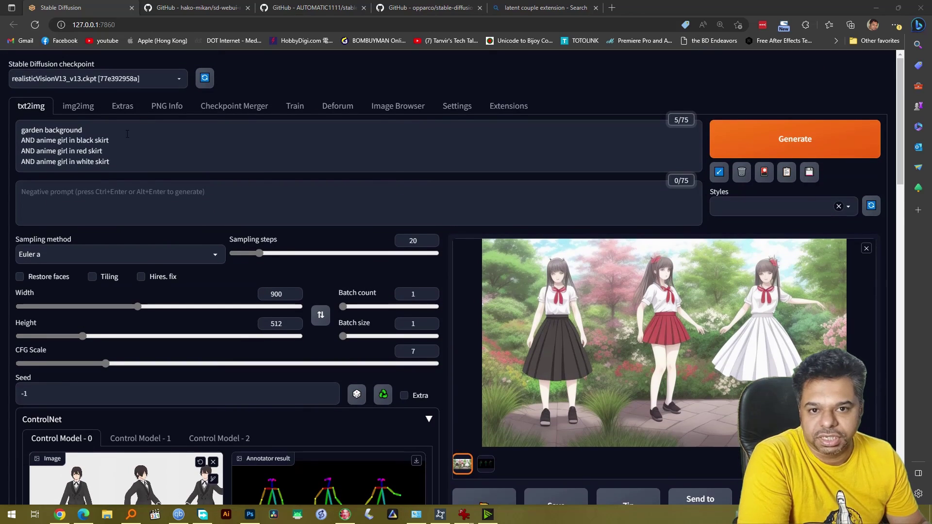
Change the clothing words to black jeans, red pants and white tights
double_click(97, 141)
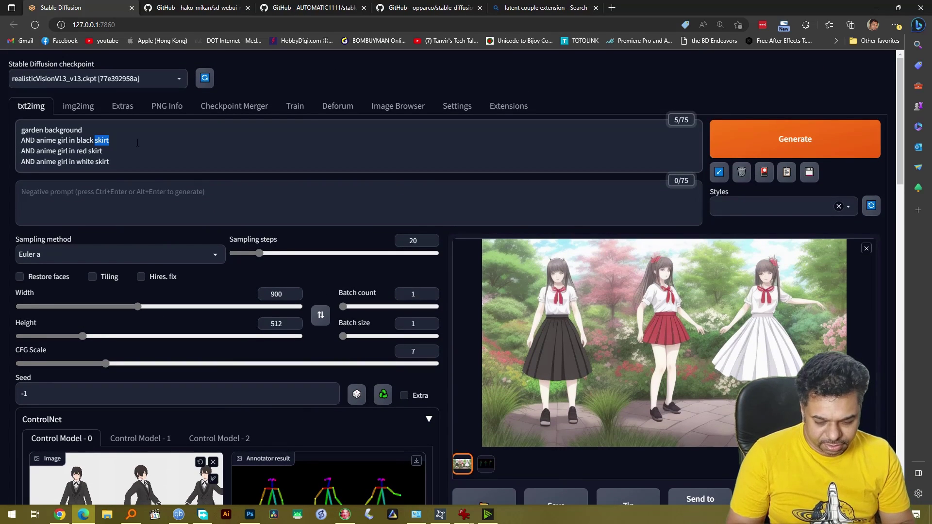
text(jeans)
double_click(95, 151)
key(BackSpace)
text(pants)
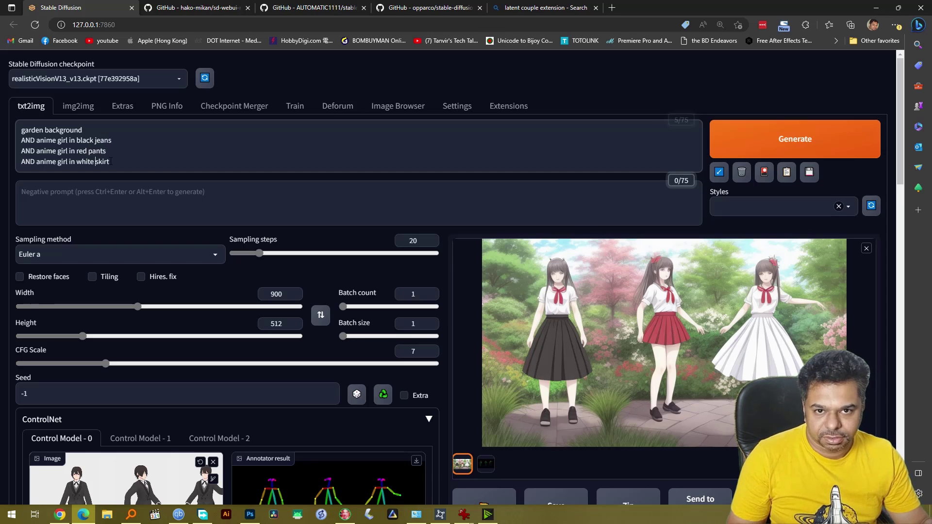
double_click(96, 162)
text(ltights)
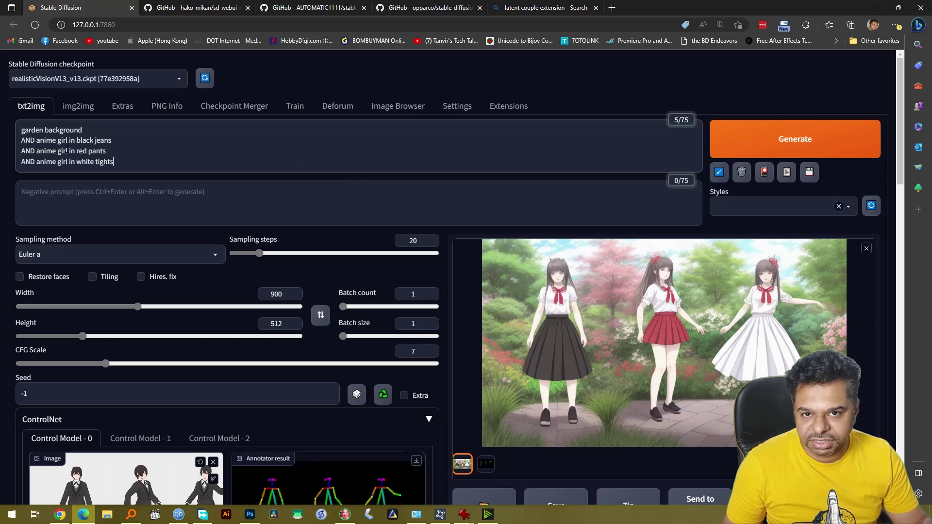
Make the red pants character a boy instead of a girl and generate
drag(68, 151, 57, 151)
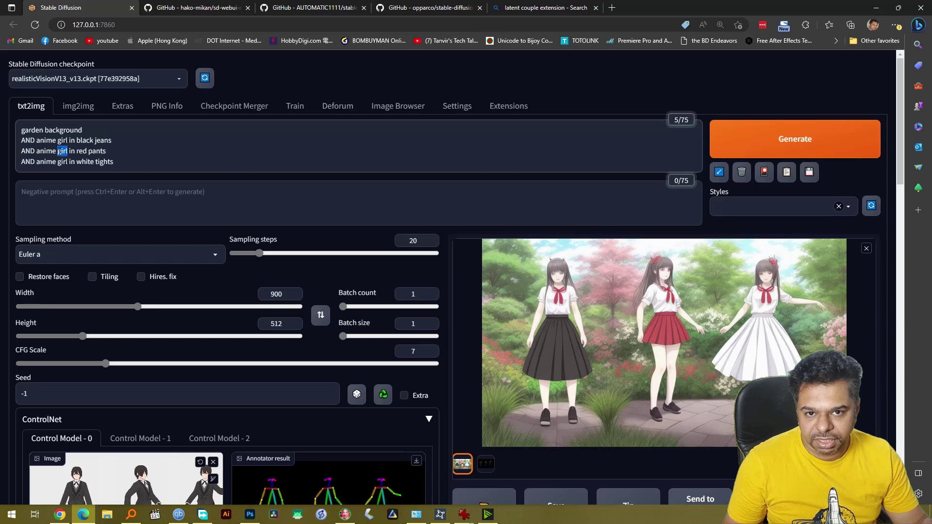
text(boy)
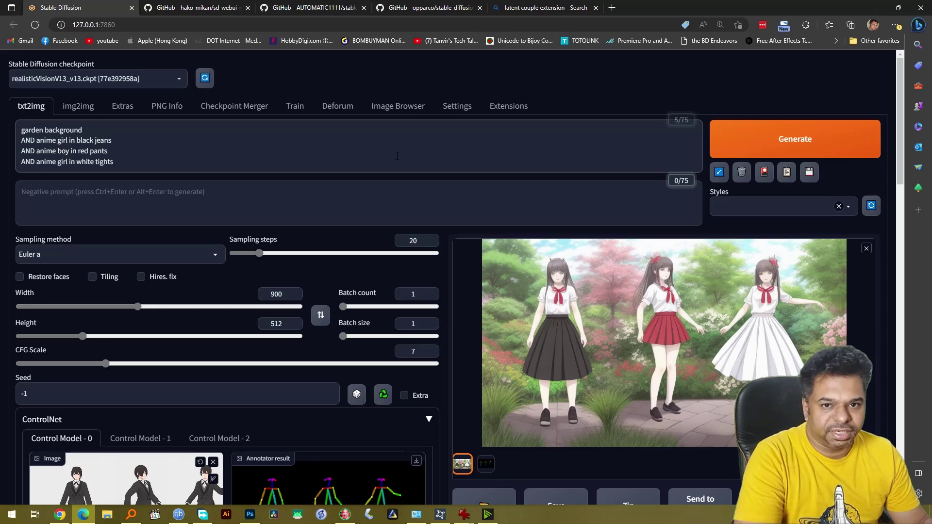
click(723, 151)
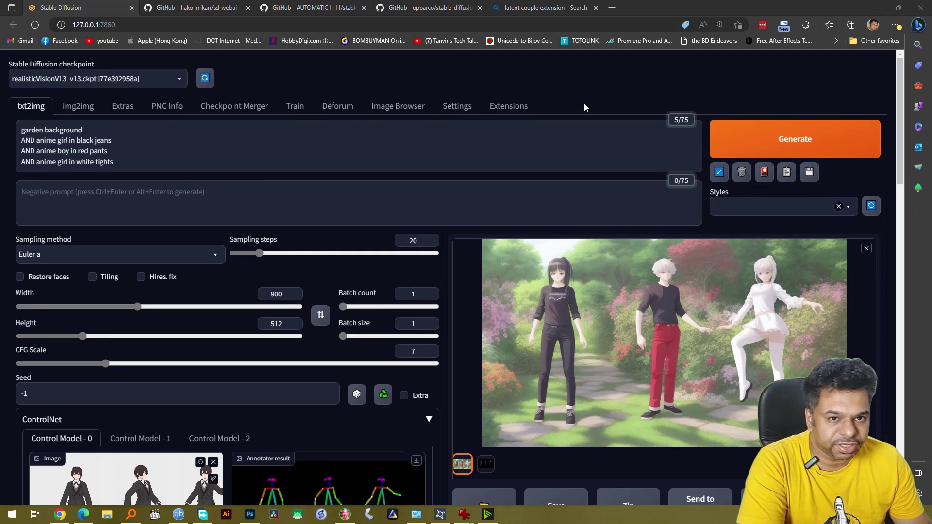